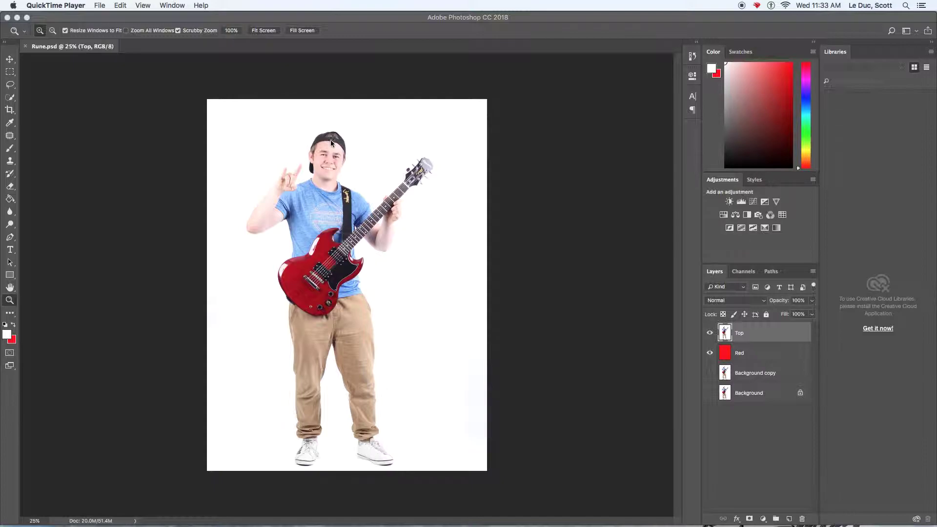
- Activate the Background Eraser tool for working on the Top layer
click(278, 136)
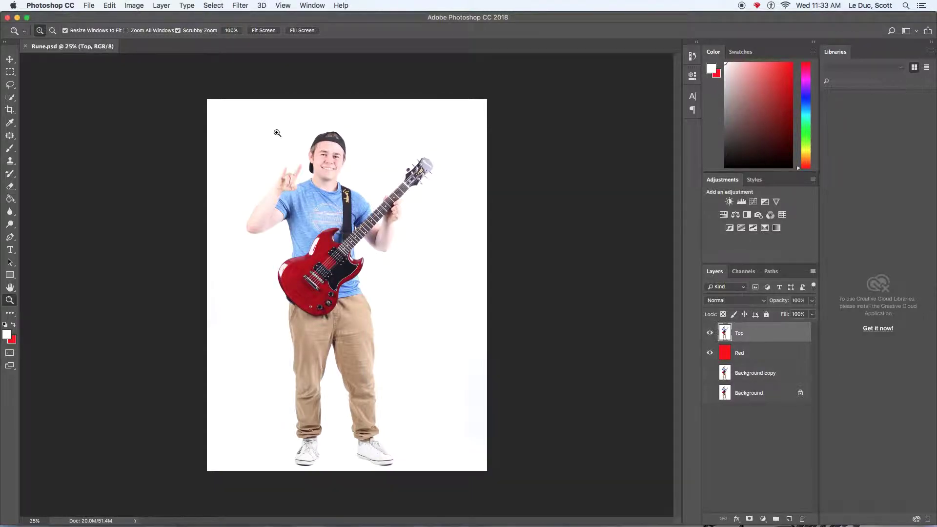
click(11, 187)
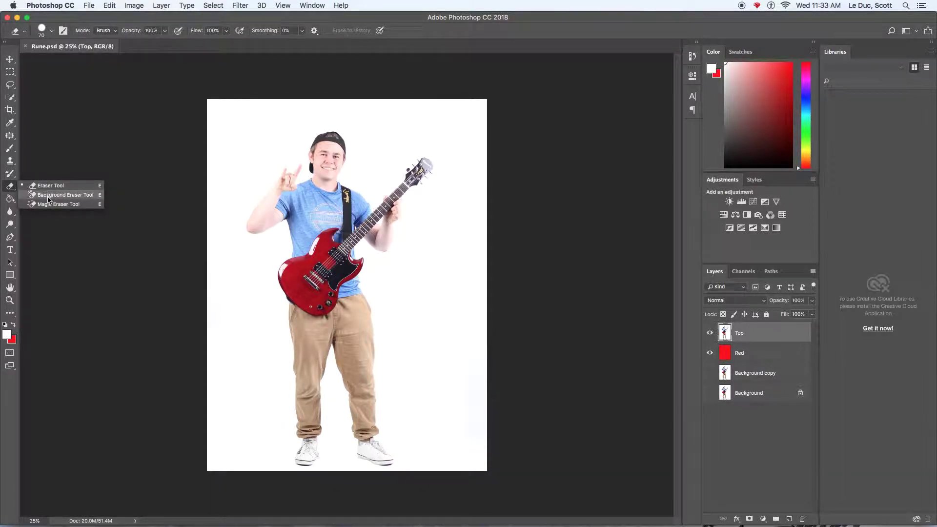
click(48, 197)
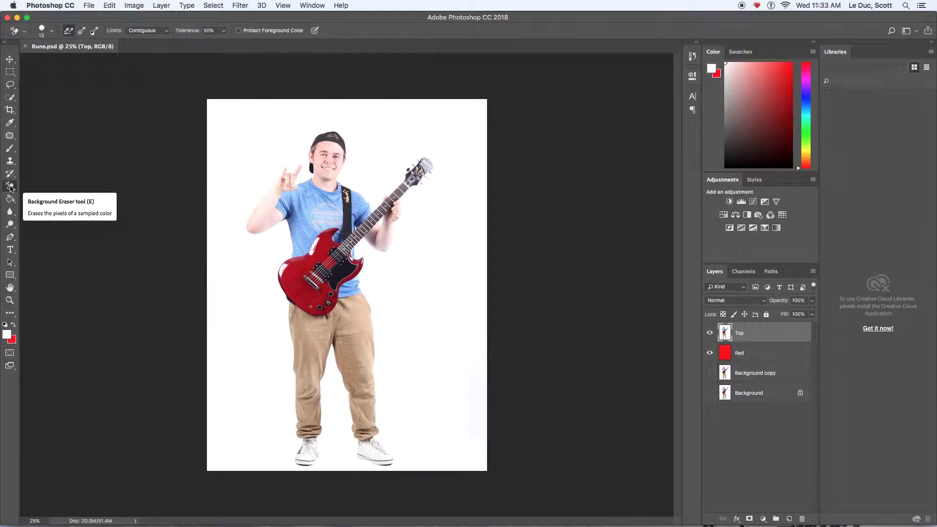
right_click(10, 188)
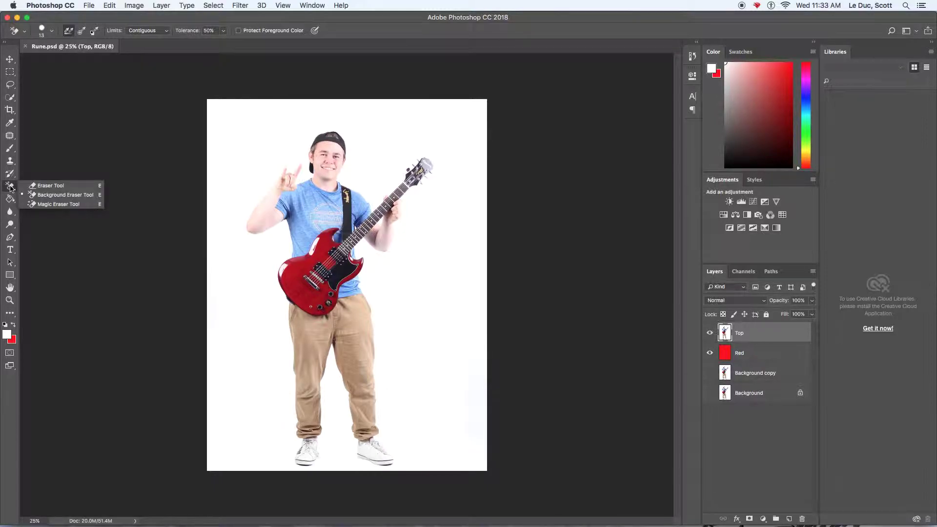
click(62, 195)
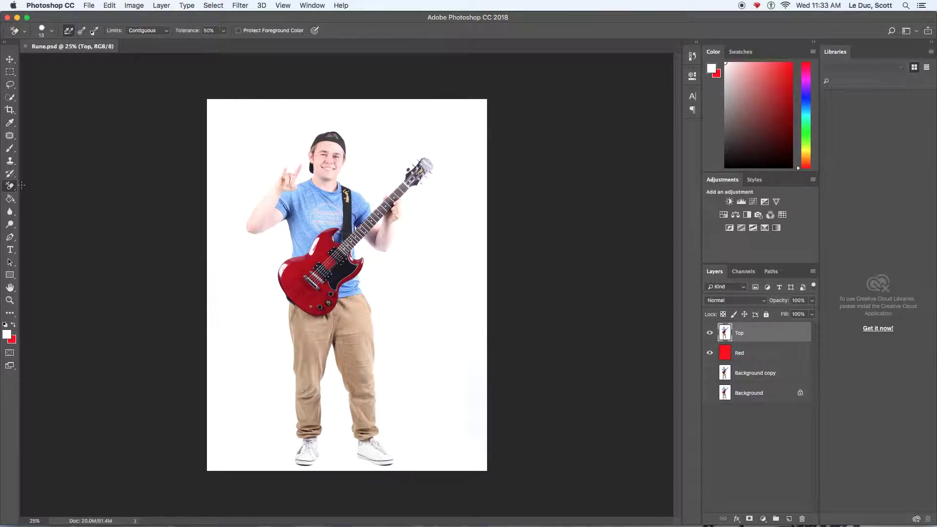
- Set the Background Eraser brush to 96 px size and 44% hardness
click(54, 31)
mouse_move(22, 59)
mouse_down()
mouse_move(63, 59)
mouse_move(51, 59)
mouse_up()
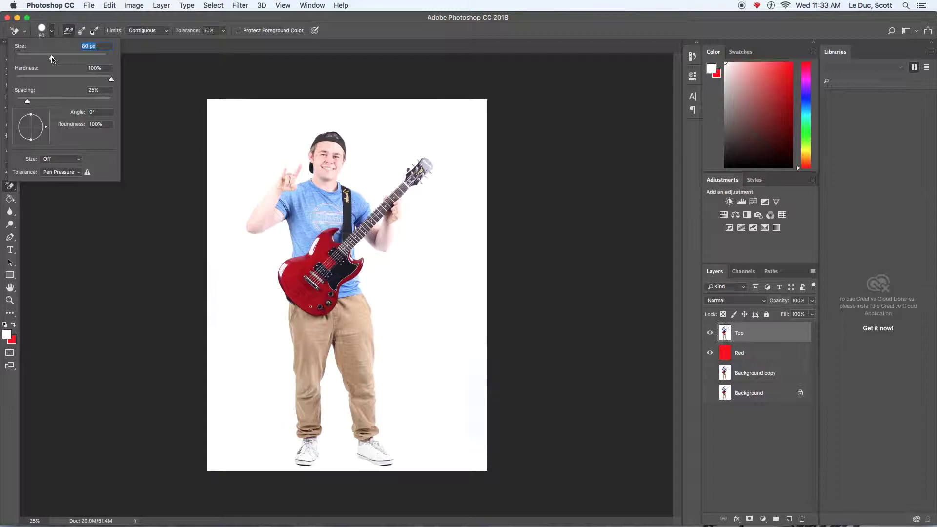
drag(59, 59, 59, 59)
drag(111, 81, 57, 83)
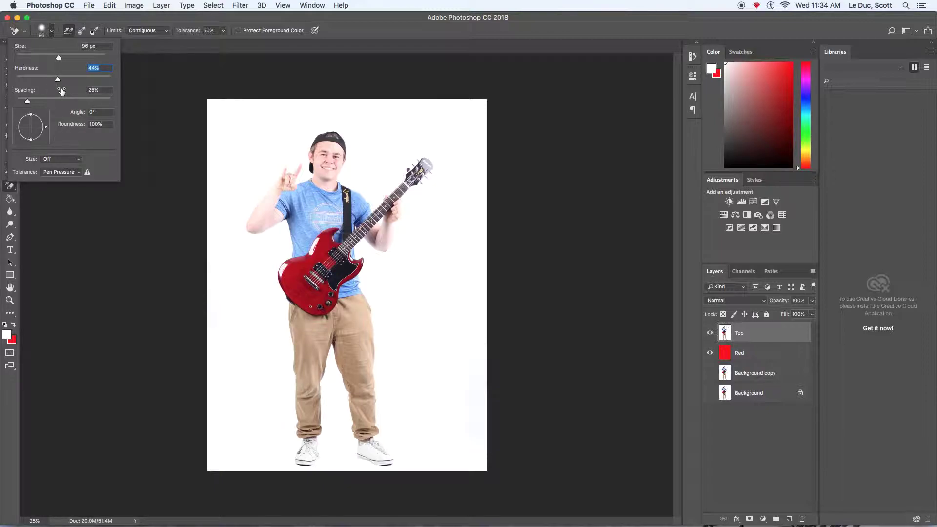
- Set the eraser to sample once, with Discontiguous limits, 30% tolerance and the foreground color protected
click(82, 31)
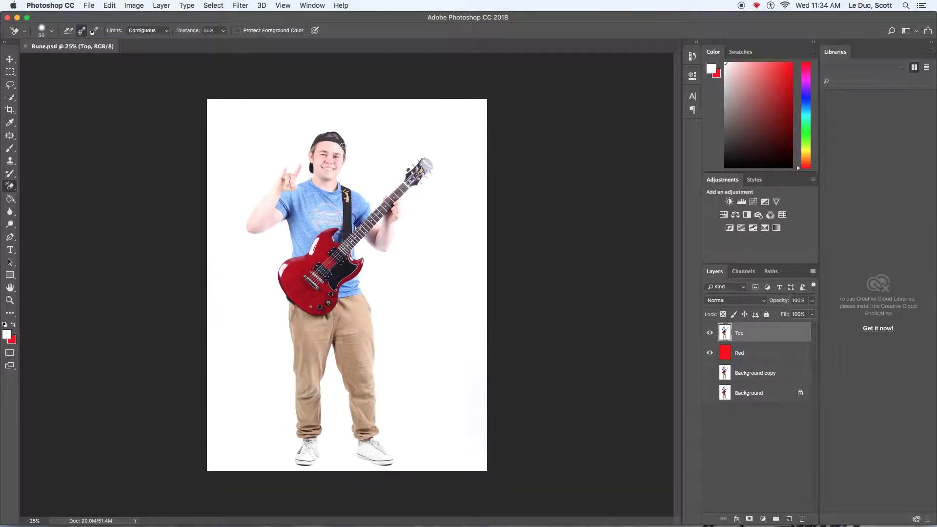
click(160, 30)
click(146, 23)
click(224, 31)
click(238, 31)
- Zoom in to 100% on the man's head and shoulders and return to the Background Eraser tool
click(10, 300)
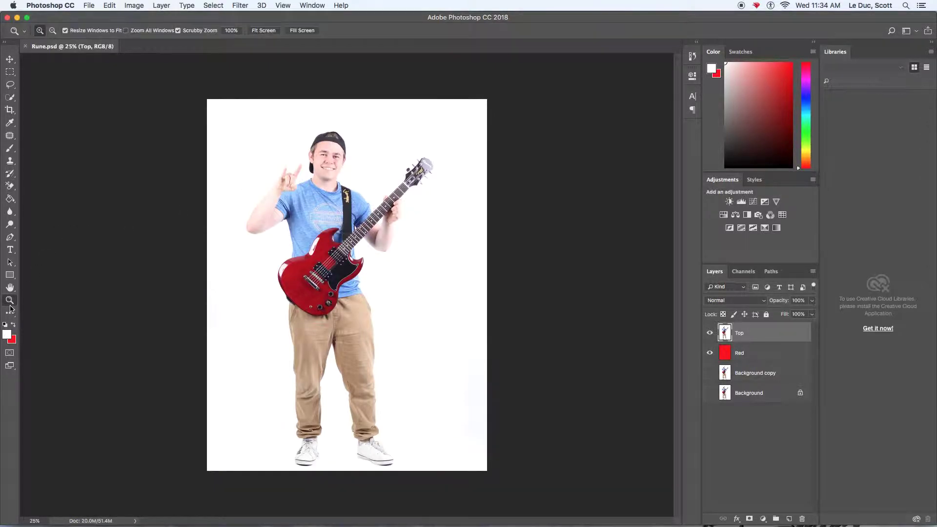
click(330, 149)
click(330, 149)
click(330, 149)
scroll(328, 193, up, 2)
click(328, 193)
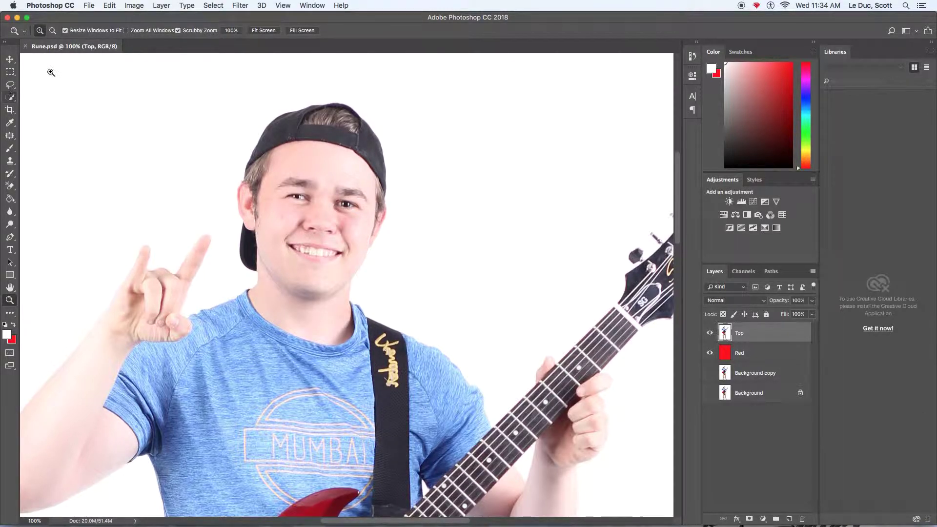
click(9, 186)
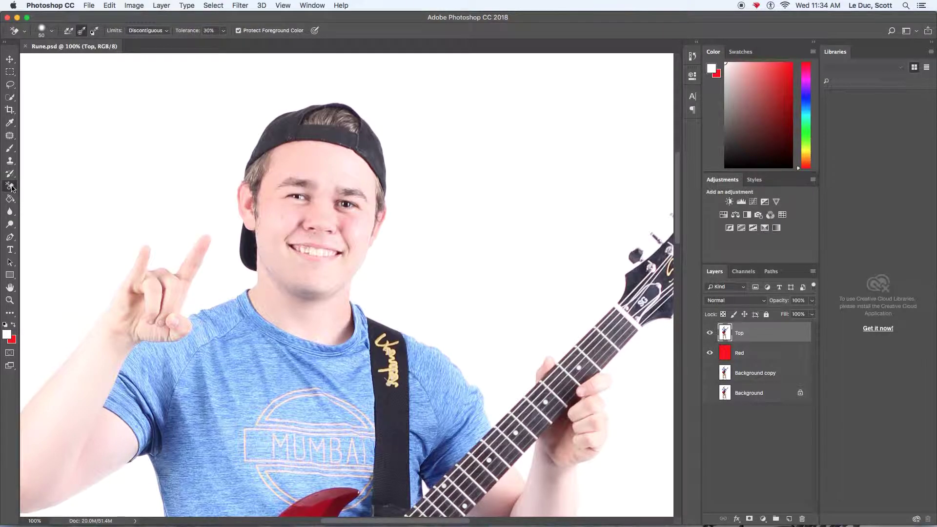
click(12, 188)
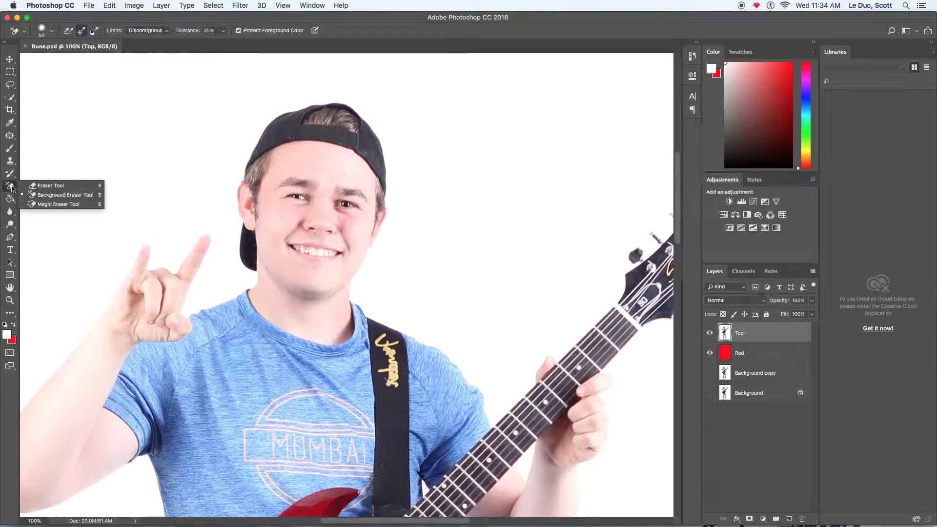
click(12, 188)
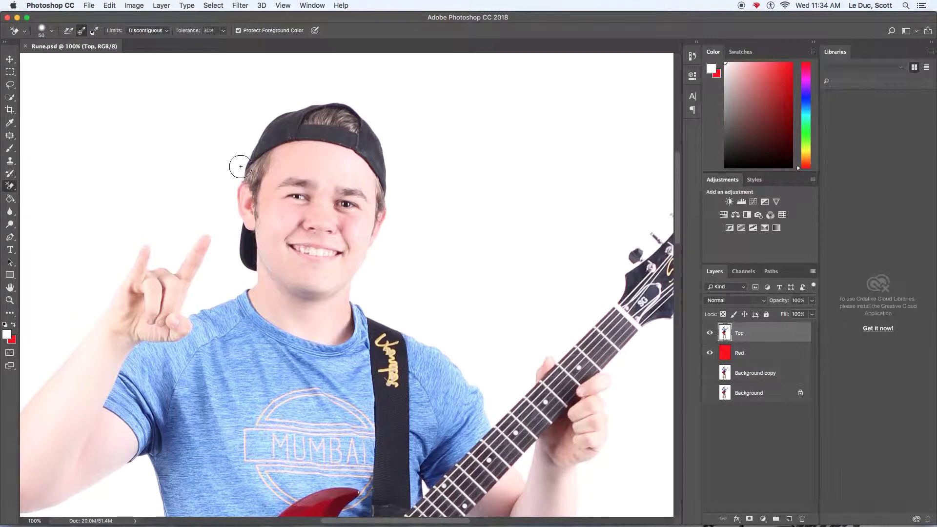
- Reduce the eraser brush to 20 px and try erasing a spot on the black cap, undoing the erasure
key(bracketleft)
key(bracketleft)
key(bracketleft)
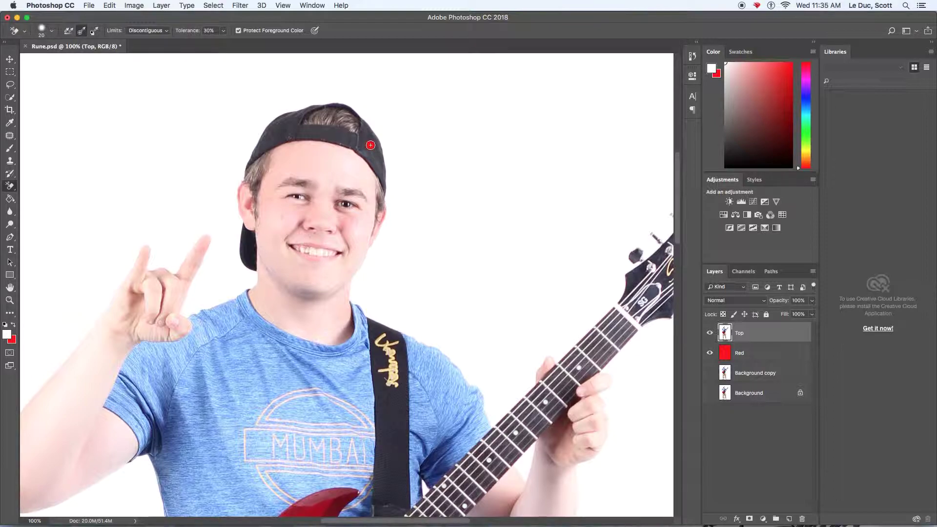
key(super+z)
- Set the foreground color to the cap's dark gray, 46454d, by sampling it from the image
click(7, 335)
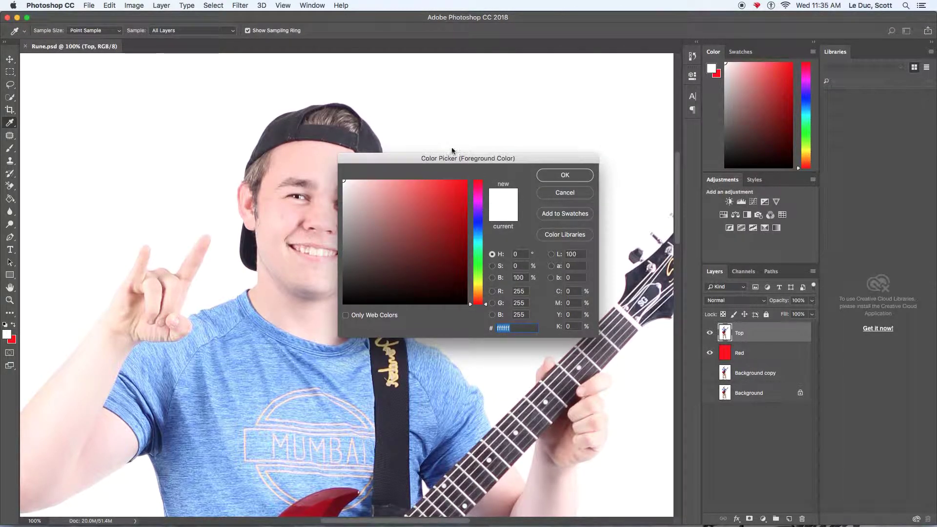
click(374, 142)
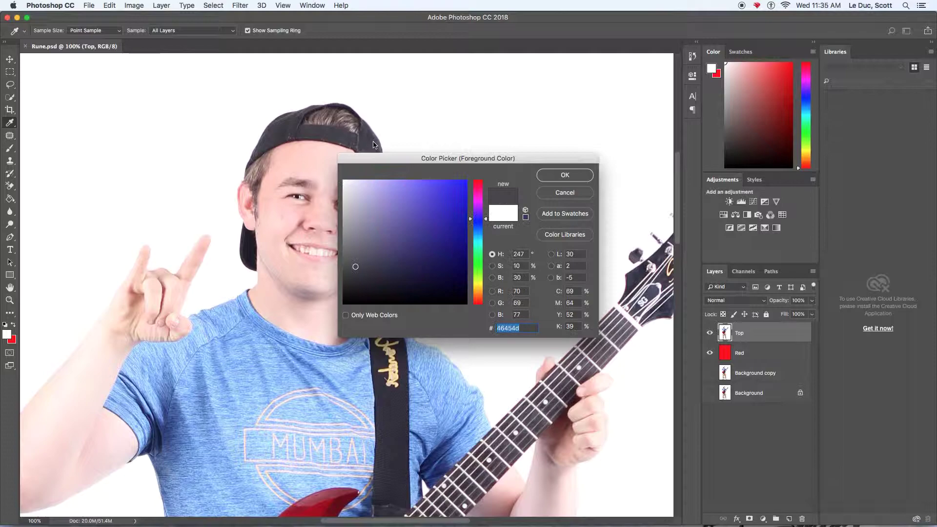
click(558, 180)
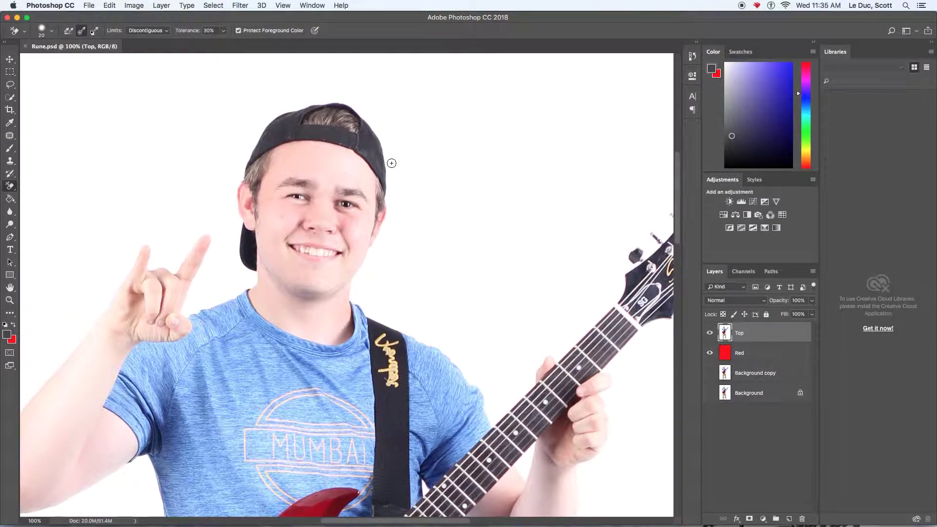
- Enlarge the Background Eraser brush to 70 px
key(bracketright)
key(bracketright)
key(bracketright)
key(bracketright)
key(bracketright)
- Try erasing the white background in one stroke around the cap at 30% tolerance, and undo it
mouse_move(398, 203)
mouse_down()
mouse_move(383, 141)
mouse_move(342, 107)
mouse_move(298, 106)
mouse_move(256, 126)
mouse_move(219, 176)
mouse_up()
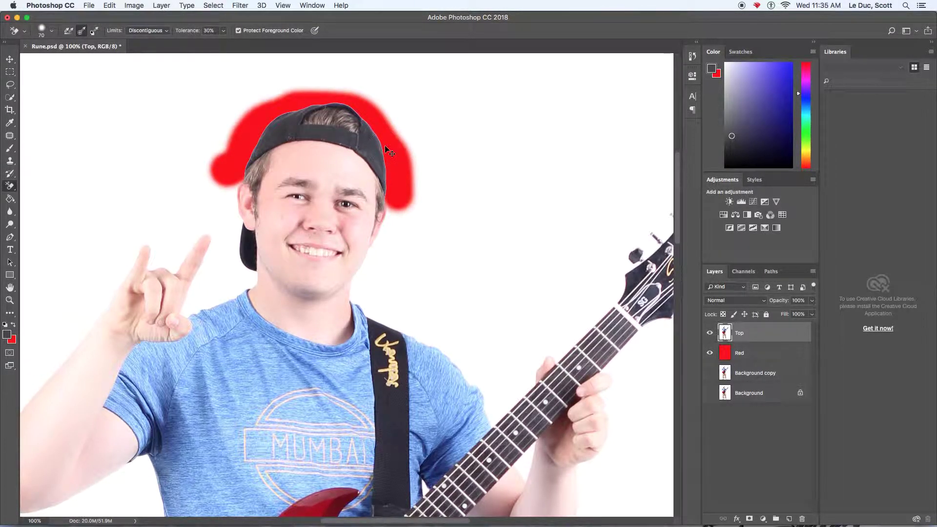
click(111, 4)
click(119, 34)
click(110, 4)
click(127, 34)
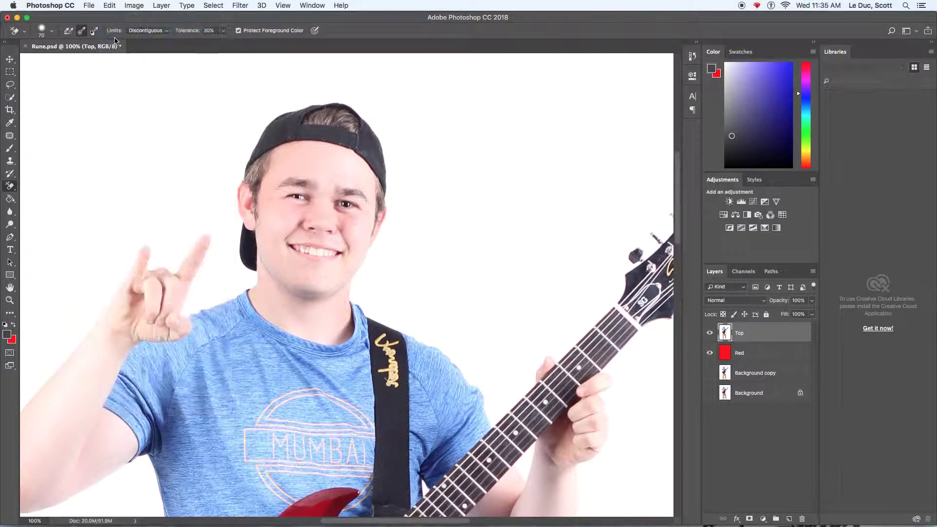
- Try the eraser at 78% tolerance around the cap and over the face, undoing each stroke
click(224, 32)
drag(225, 42, 236, 44)
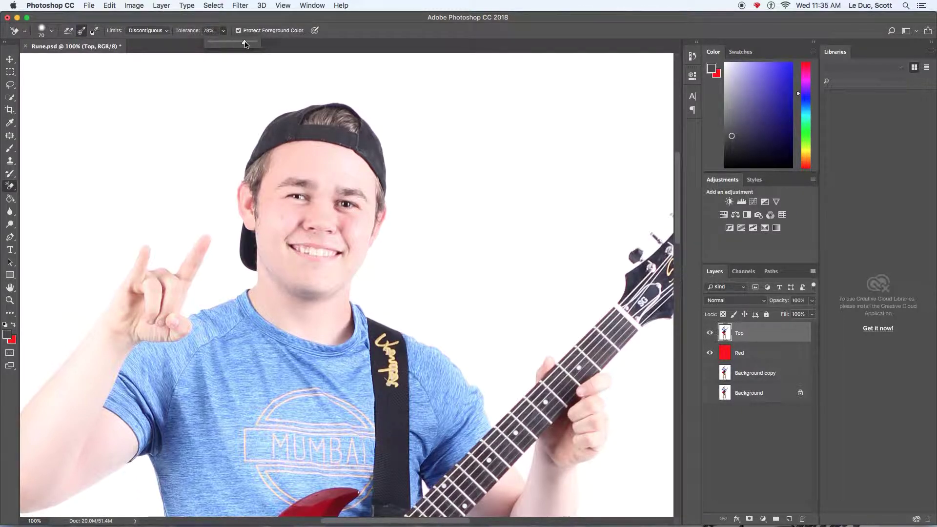
mouse_move(393, 192)
mouse_down()
mouse_move(379, 140)
mouse_move(337, 113)
mouse_move(281, 118)
mouse_move(255, 145)
mouse_move(258, 155)
mouse_move(356, 135)
mouse_move(298, 159)
mouse_move(320, 192)
mouse_move(356, 215)
mouse_move(375, 185)
mouse_up()
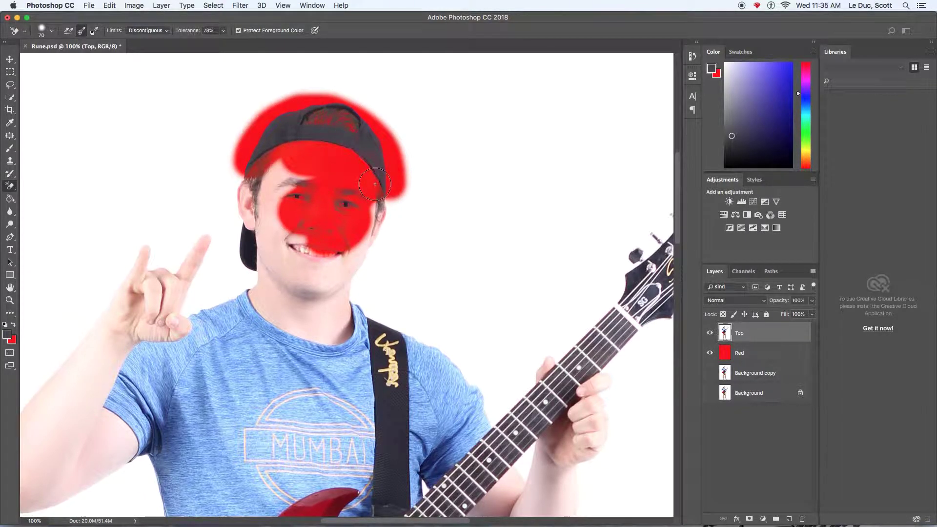
key(super+z)
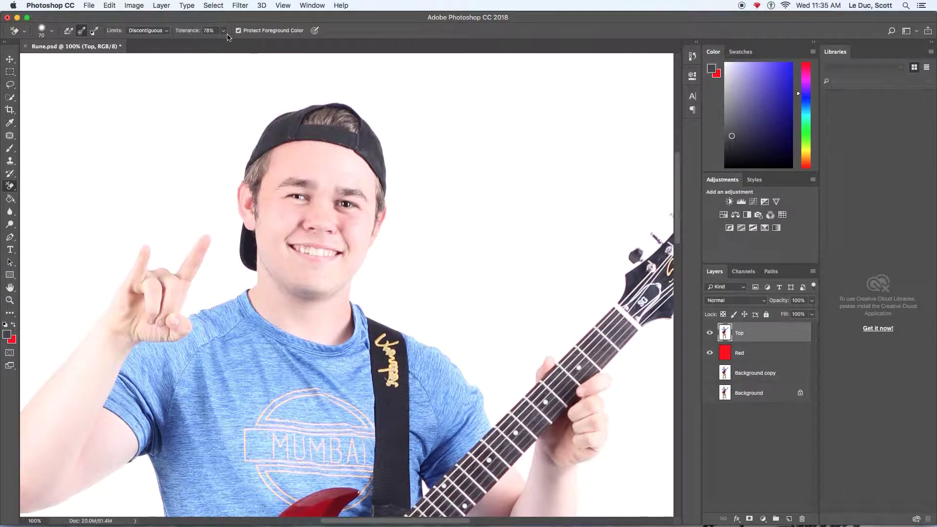
drag(390, 164, 352, 87)
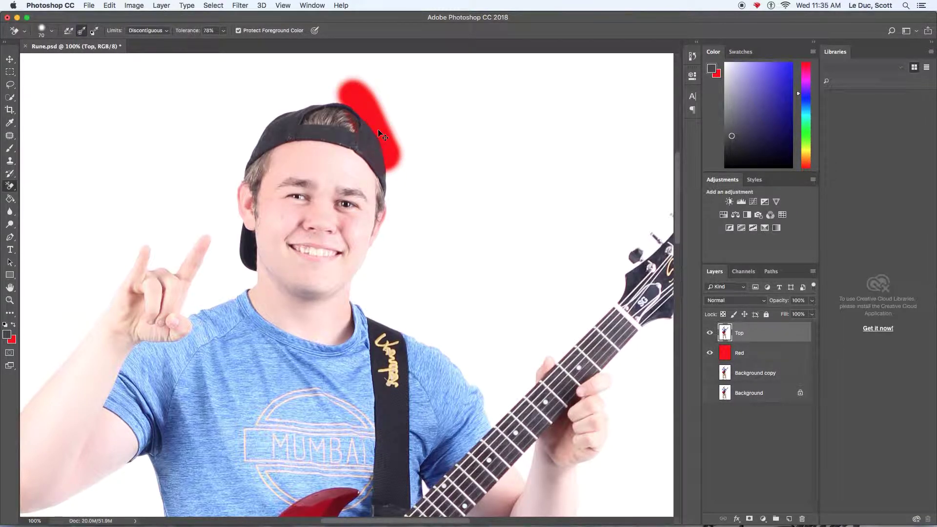
key(super+z)
- Lower the eraser's tolerance to 35% and try a short stroke beside the cap, undoing it
click(224, 31)
drag(223, 45, 203, 45)
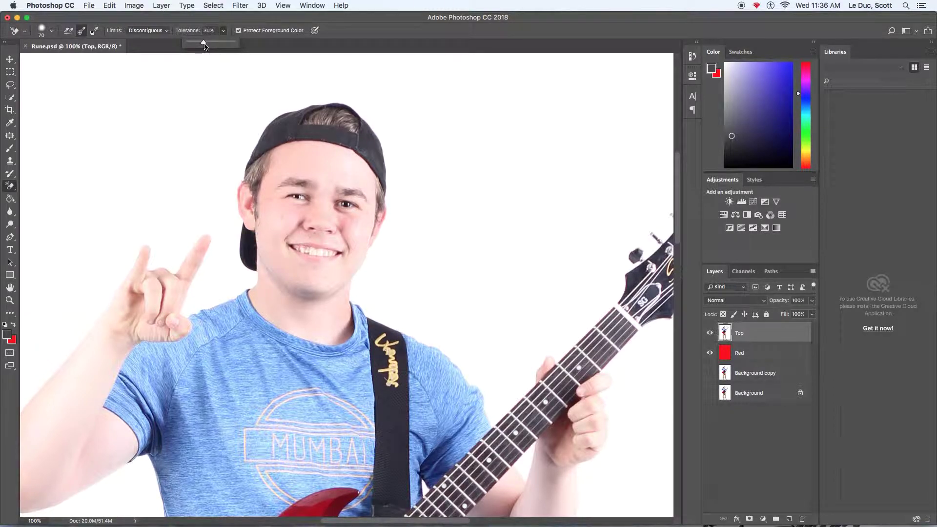
drag(205, 45, 204, 47)
mouse_move(398, 152)
mouse_down()
mouse_move(386, 133)
mouse_move(408, 156)
mouse_move(376, 126)
mouse_move(397, 157)
mouse_up()
key(ctrl+alt+z)
key(ctrl+alt+z)
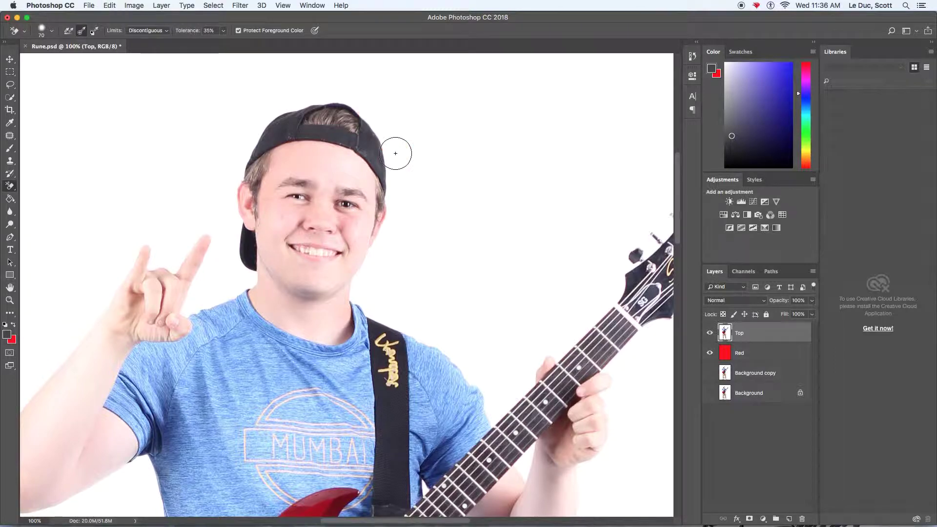
- Raise the eraser's tolerance to 40% and try a short stroke along the cap's edge, undoing it
click(223, 30)
drag(222, 48, 226, 47)
drag(396, 147, 377, 125)
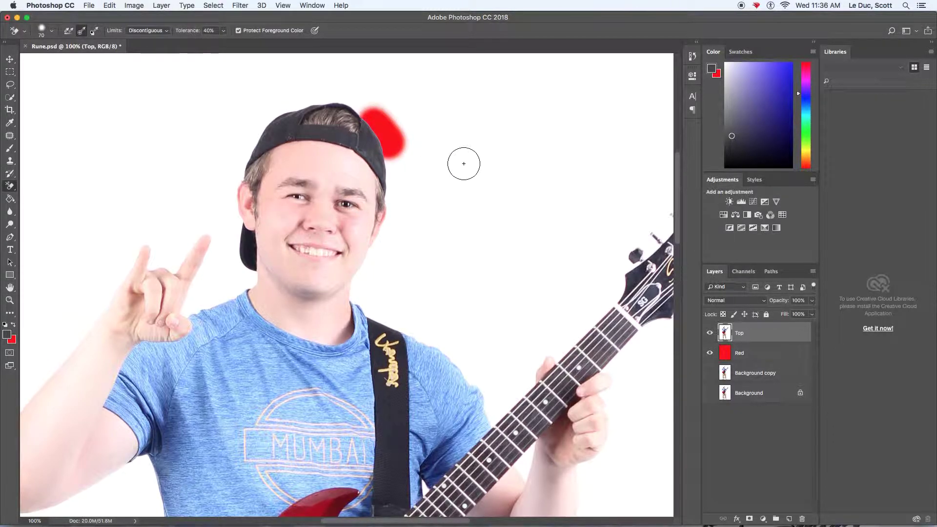
key(ctrl+alt+z)
- Set the Background Eraser's tolerance to 50%
click(223, 31)
drag(224, 43, 227, 45)
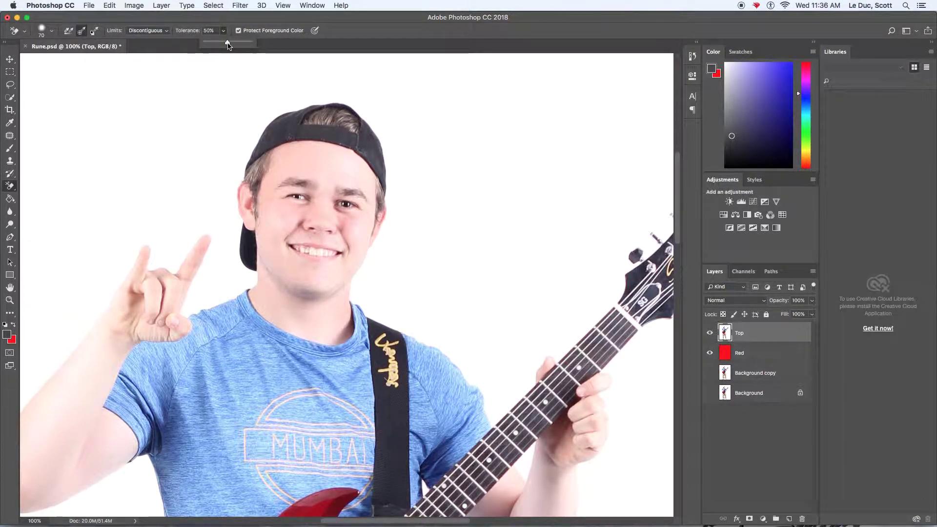
- Try erasing the white background beside the cap and around its whole outline, undoing all the strokes
drag(402, 151, 415, 122)
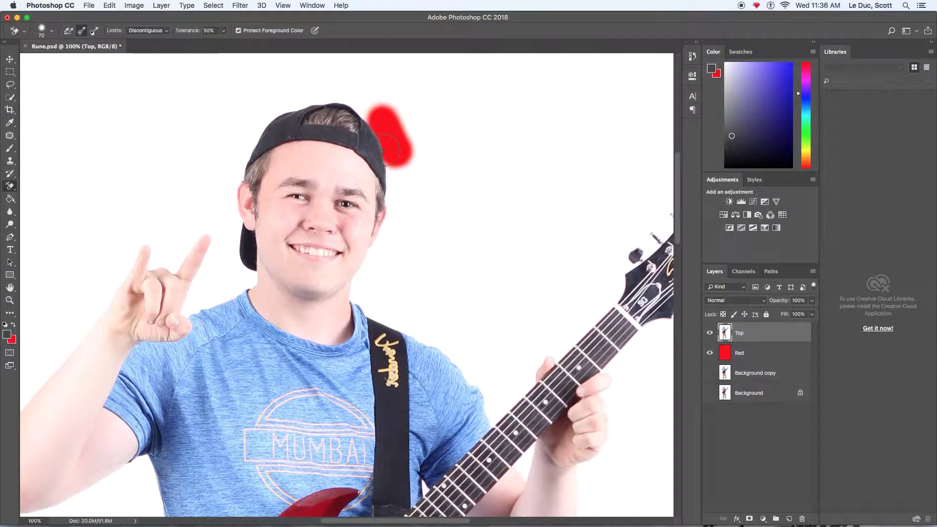
mouse_move(323, 102)
mouse_down()
mouse_move(407, 143)
mouse_move(352, 119)
mouse_move(407, 154)
mouse_up()
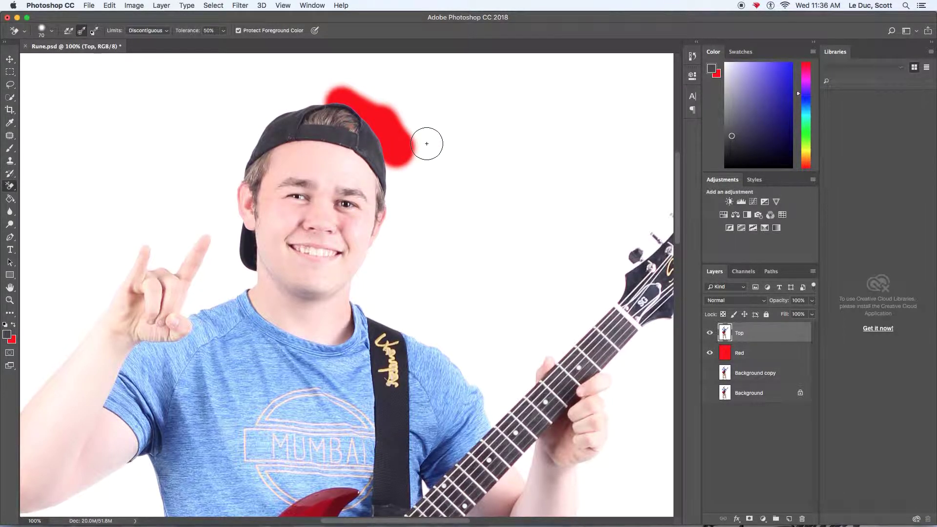
click(111, 5)
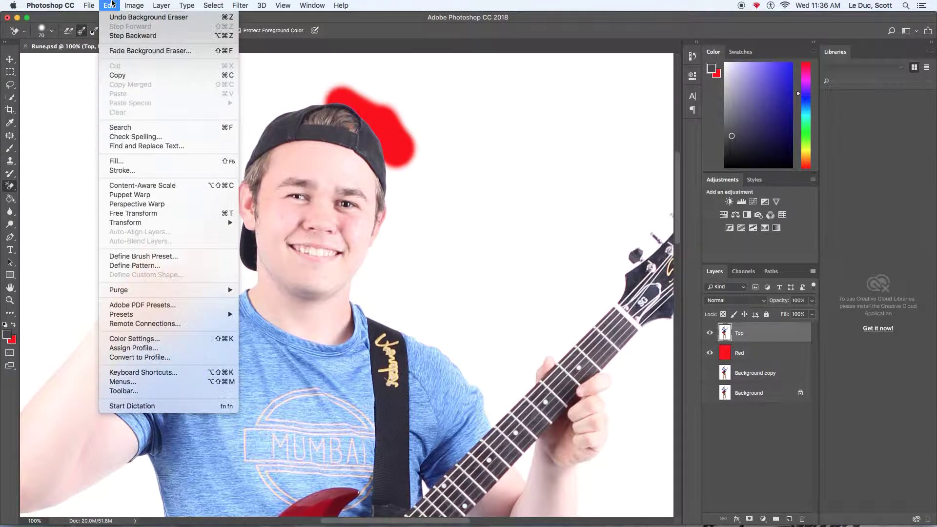
click(119, 36)
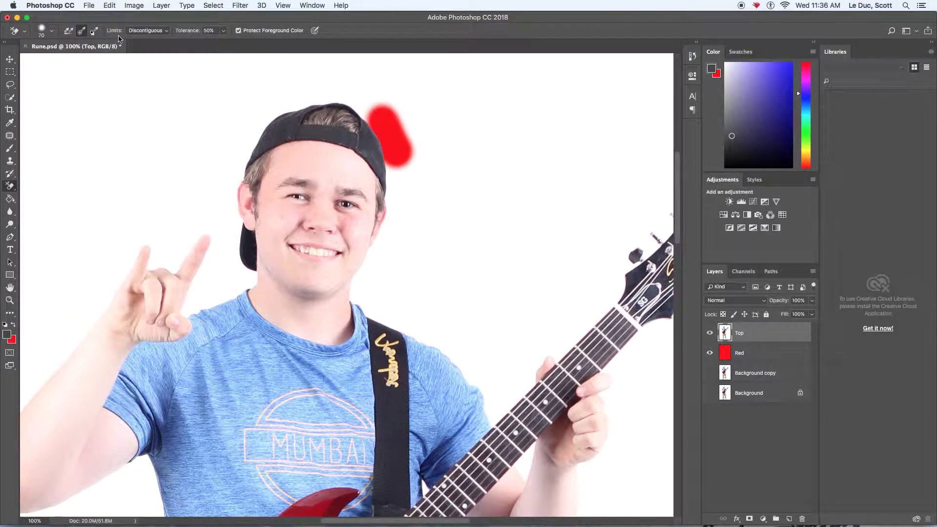
click(105, 5)
click(119, 36)
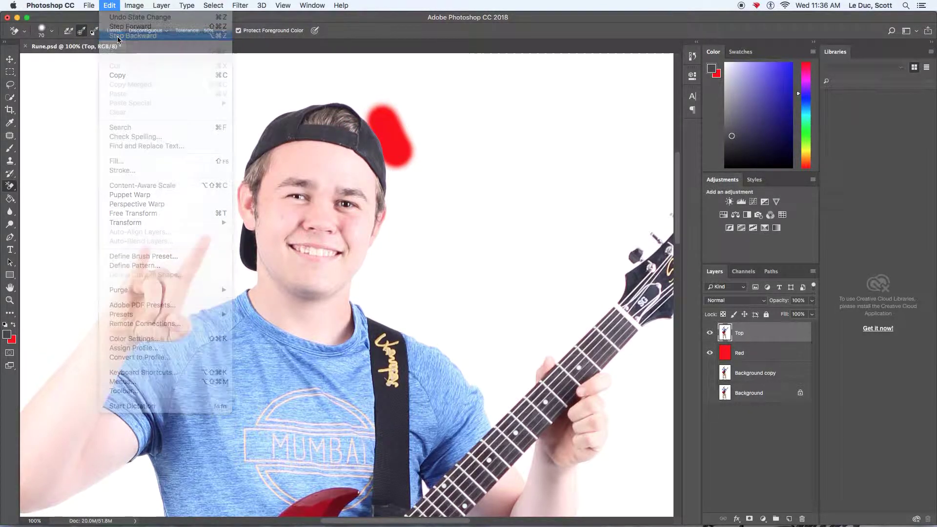
click(114, 5)
click(124, 36)
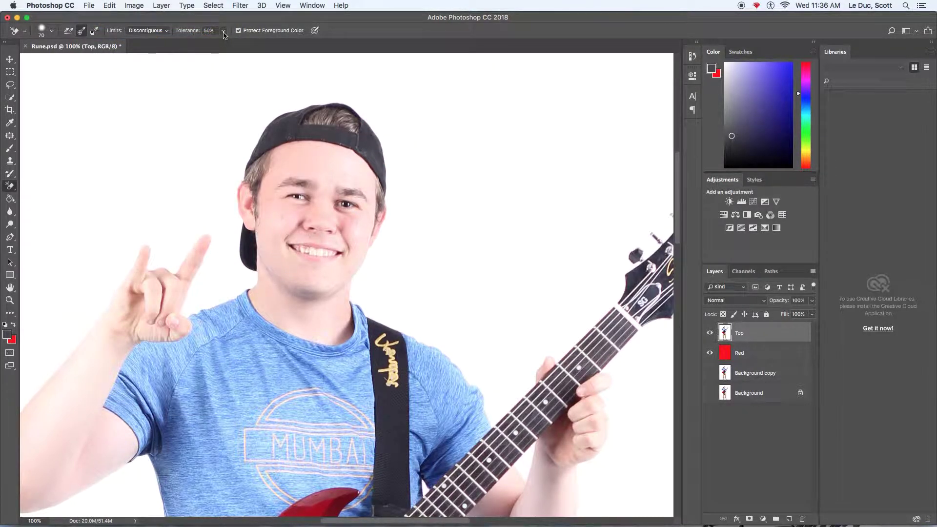
mouse_move(398, 182)
mouse_down()
mouse_move(397, 153)
mouse_move(364, 111)
mouse_move(314, 92)
mouse_move(273, 100)
mouse_move(251, 128)
mouse_move(228, 167)
mouse_move(254, 186)
mouse_move(252, 170)
mouse_up()
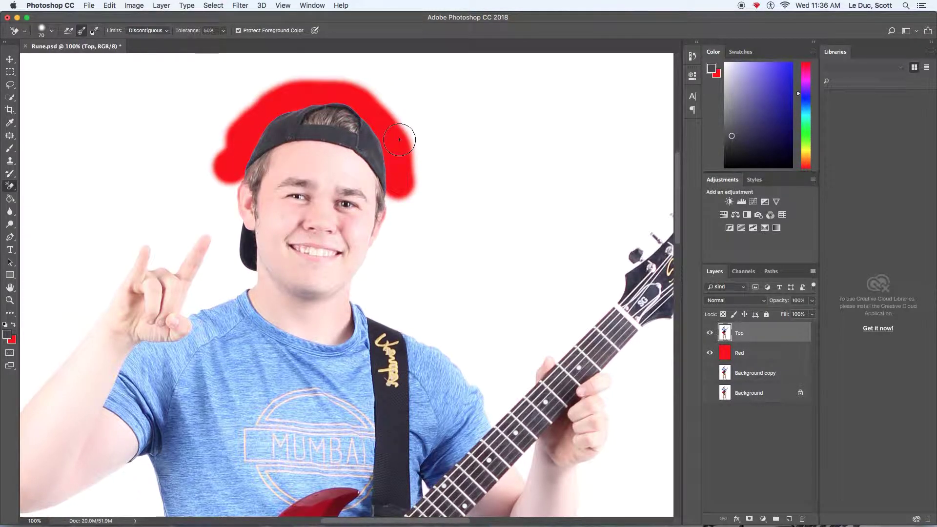
key(super+z)
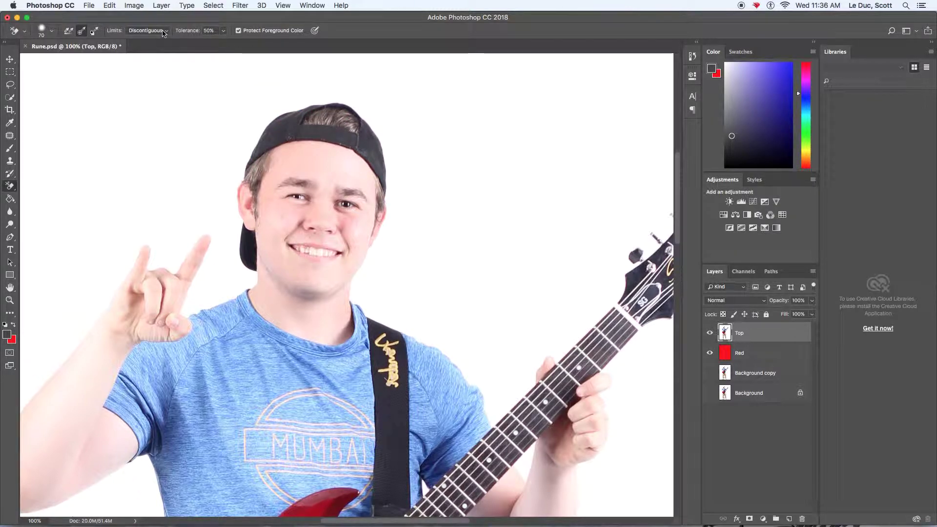
- Set the Background Eraser's tolerance to 45% and erase the white background around the cap's outline
click(224, 31)
drag(221, 45, 220, 44)
mouse_move(399, 185)
mouse_down()
mouse_move(393, 135)
mouse_move(372, 106)
mouse_move(310, 87)
mouse_move(247, 124)
mouse_move(239, 151)
mouse_move(222, 165)
mouse_move(227, 173)
mouse_move(247, 160)
mouse_move(239, 178)
mouse_up()
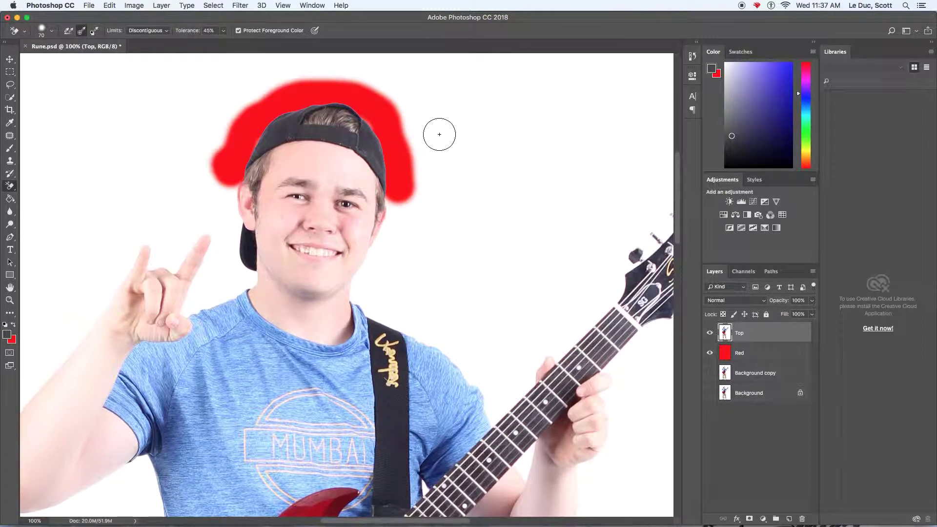
- Toggle the Red layer off and on to inspect the erased area around the cap against transparency
click(9, 300)
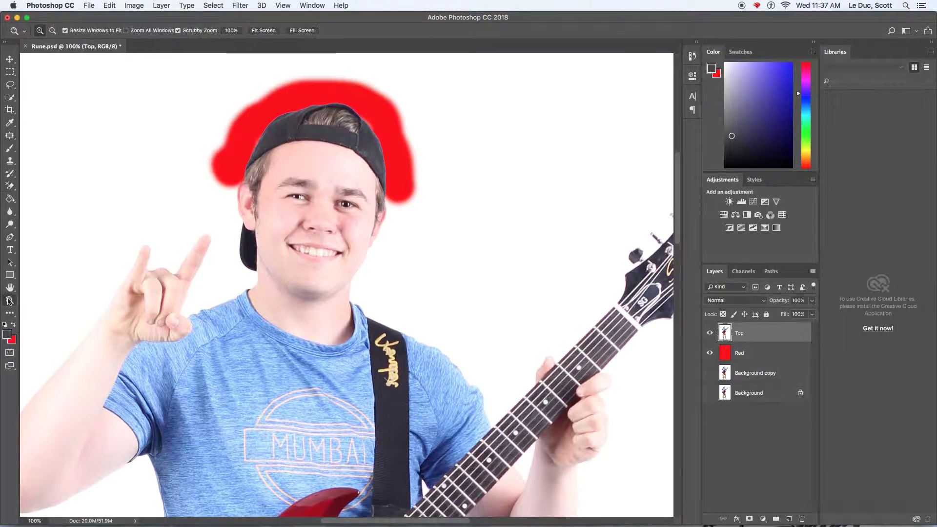
alt+click(353, 197)
alt+click(354, 195)
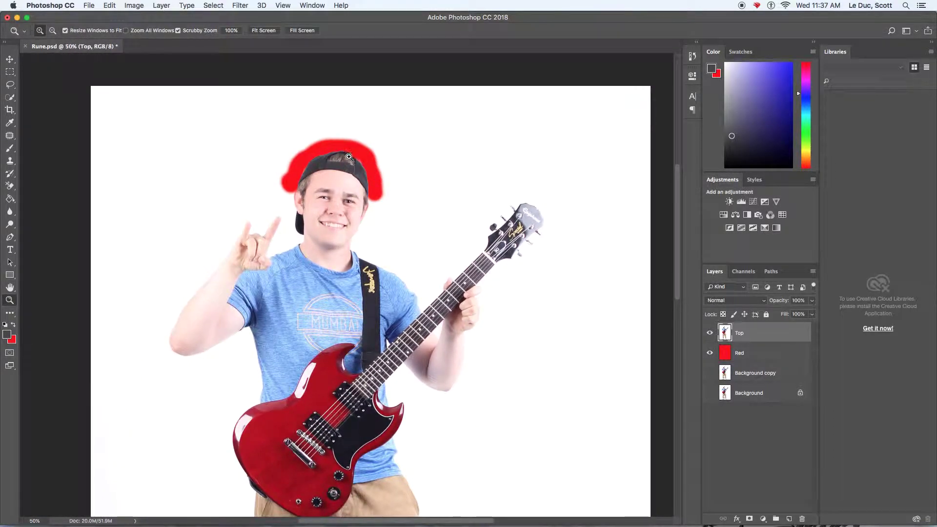
alt+click(345, 179)
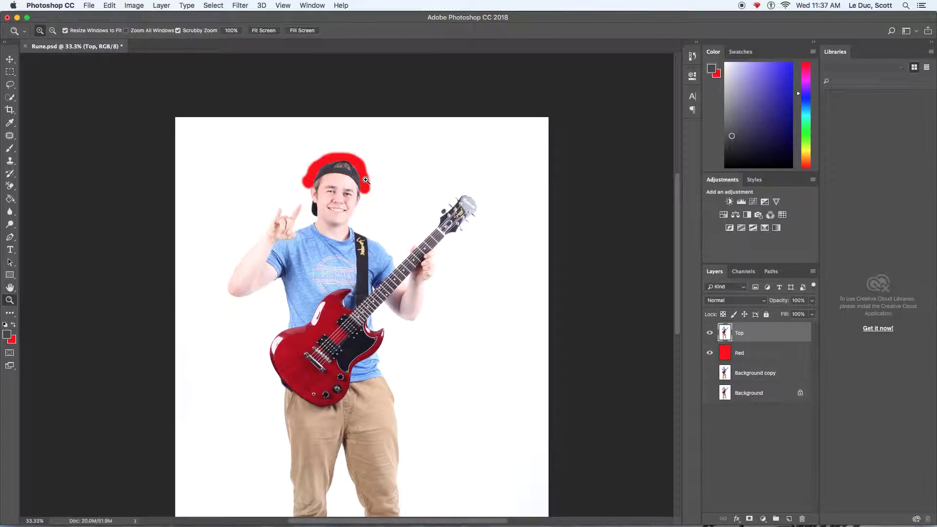
click(711, 353)
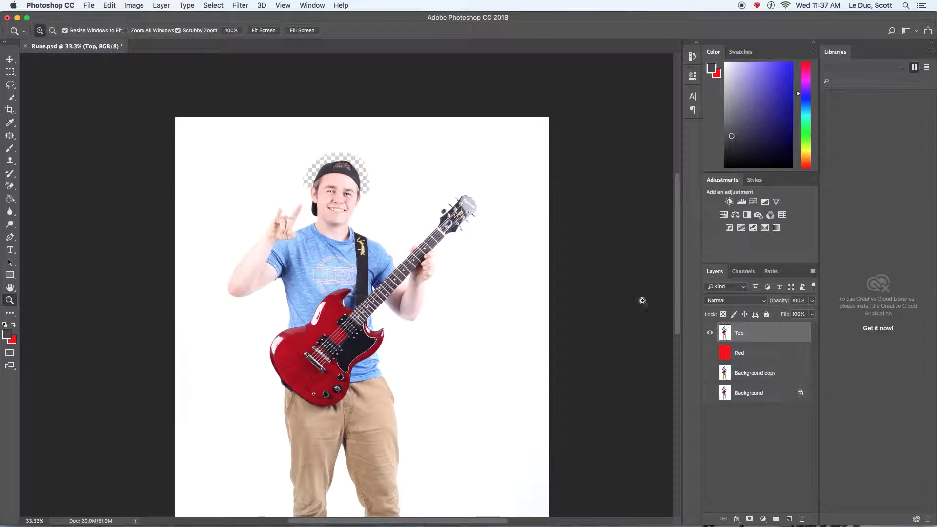
click(711, 353)
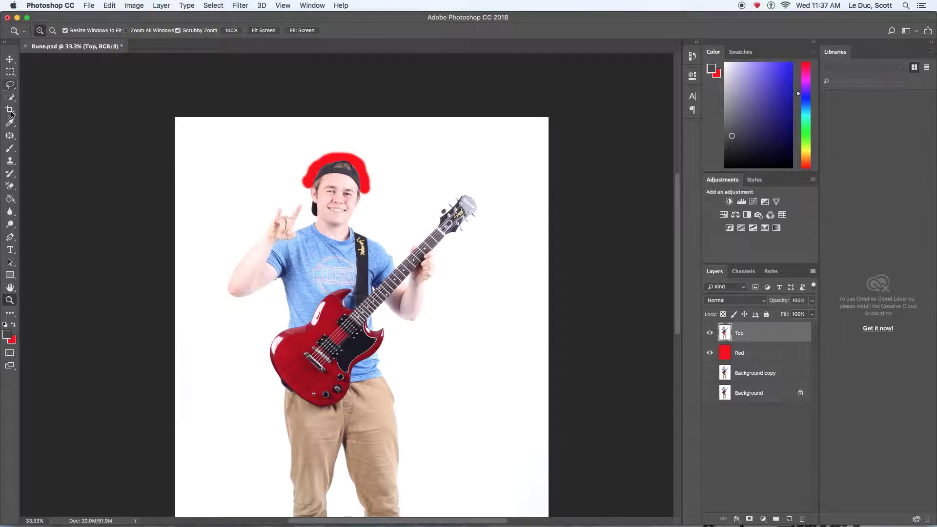
- Erase parts of the white background above and on both sides of the cap with the regular Eraser tool
click(11, 188)
right_click(10, 188)
click(47, 186)
mouse_move(217, 176)
mouse_down()
mouse_move(179, 159)
mouse_move(229, 141)
mouse_move(175, 131)
mouse_move(190, 119)
mouse_up()
mouse_move(208, 163)
mouse_down()
mouse_move(197, 179)
mouse_move(120, 174)
mouse_move(304, 179)
mouse_move(304, 160)
mouse_move(325, 149)
mouse_move(296, 160)
mouse_move(297, 170)
mouse_move(202, 169)
mouse_move(223, 172)
mouse_move(242, 154)
mouse_move(281, 152)
mouse_move(175, 136)
mouse_move(212, 121)
mouse_move(264, 131)
mouse_move(244, 144)
mouse_move(401, 154)
mouse_move(364, 158)
mouse_move(371, 190)
mouse_move(385, 190)
mouse_move(379, 160)
mouse_move(399, 185)
mouse_move(549, 179)
mouse_up()
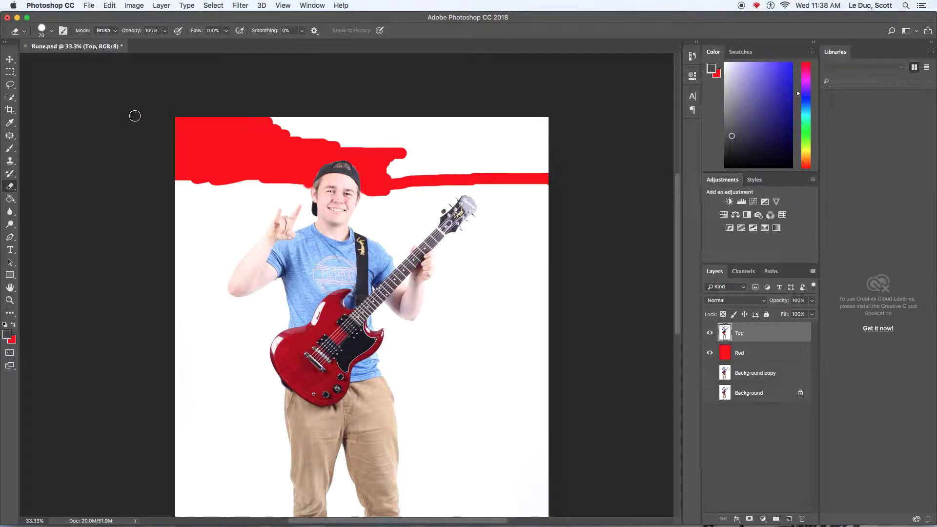
- Clear the white background remaining between the cap and the image's upper right corner using rectangular selections
click(9, 72)
drag(244, 110, 567, 139)
key(Delete)
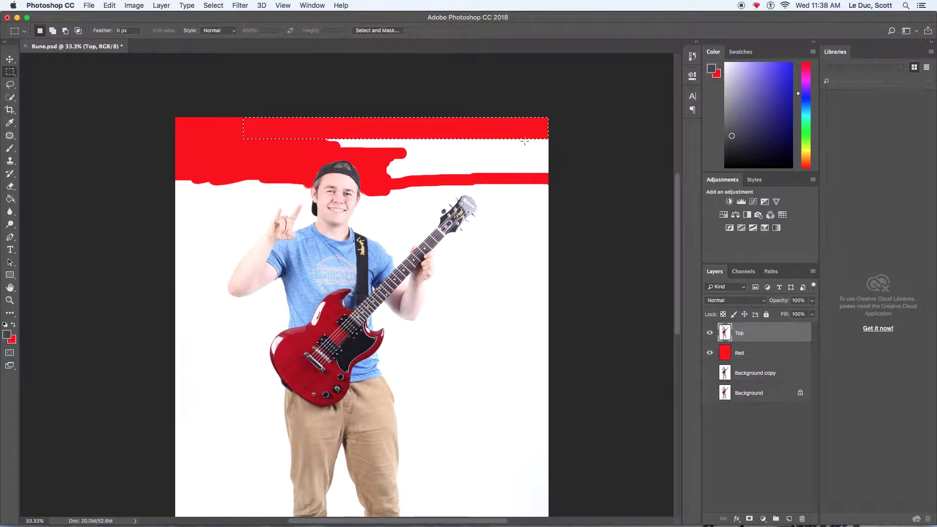
drag(331, 137, 561, 154)
click(446, 156)
drag(383, 148, 560, 185)
key(Delete)
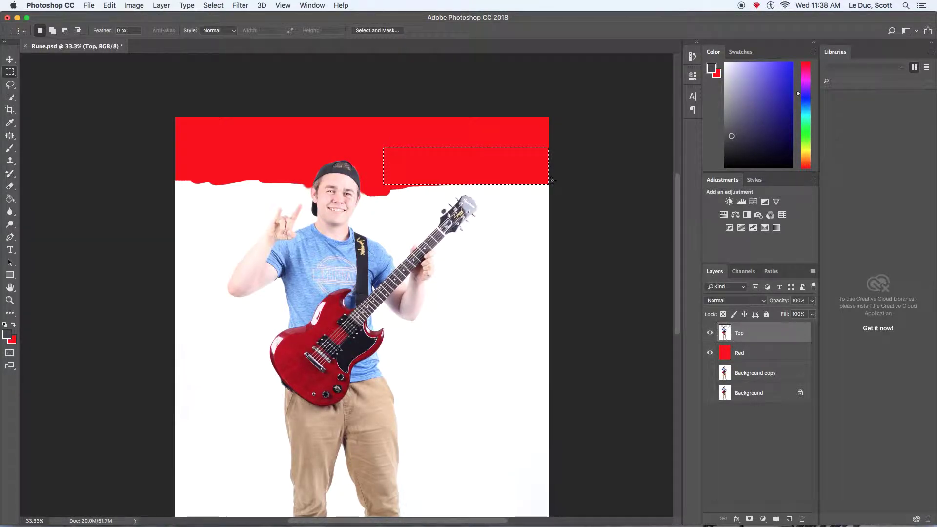
- Straighten the erased area's lower edges on both sides of the head by deleting rectangular strips of background
drag(306, 187, 146, 169)
key(Delete)
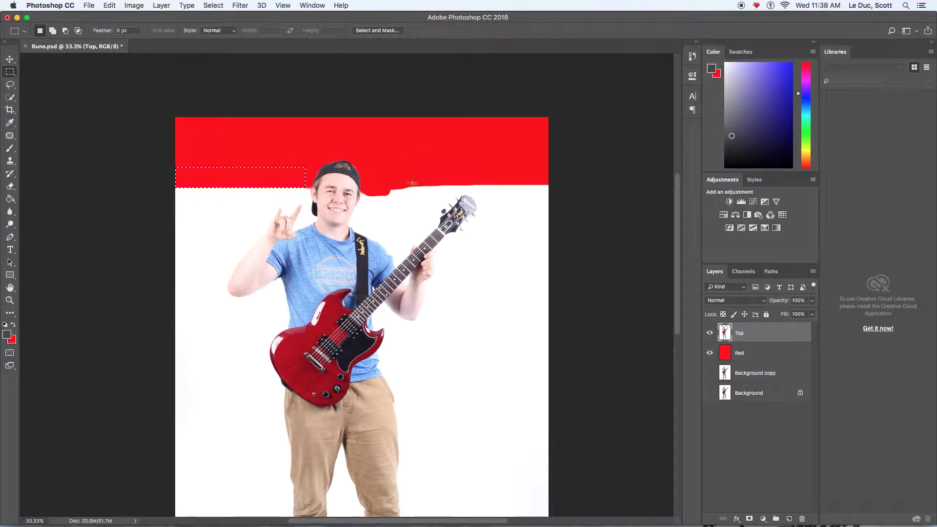
drag(384, 182, 565, 192)
key(super+BackSpace)
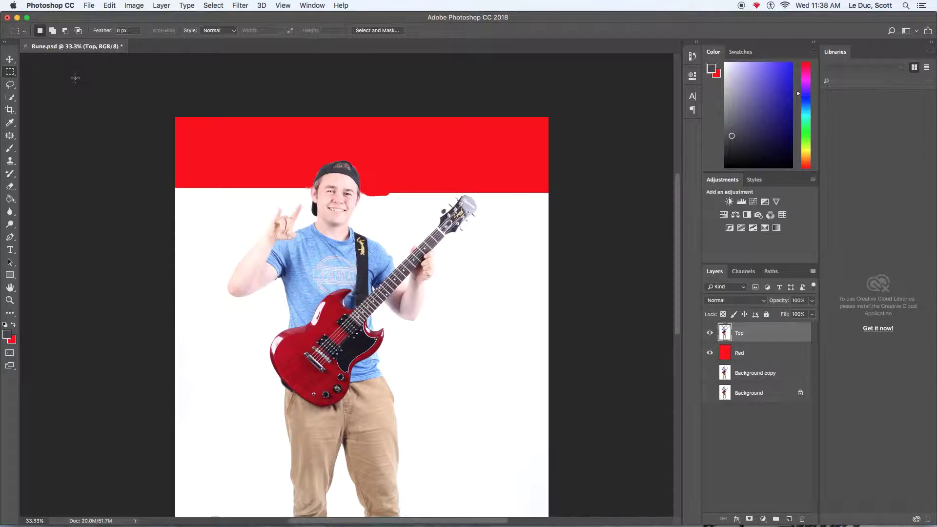
- Hide the Red layer and add a text title matching the document's file name above the man's head
click(710, 353)
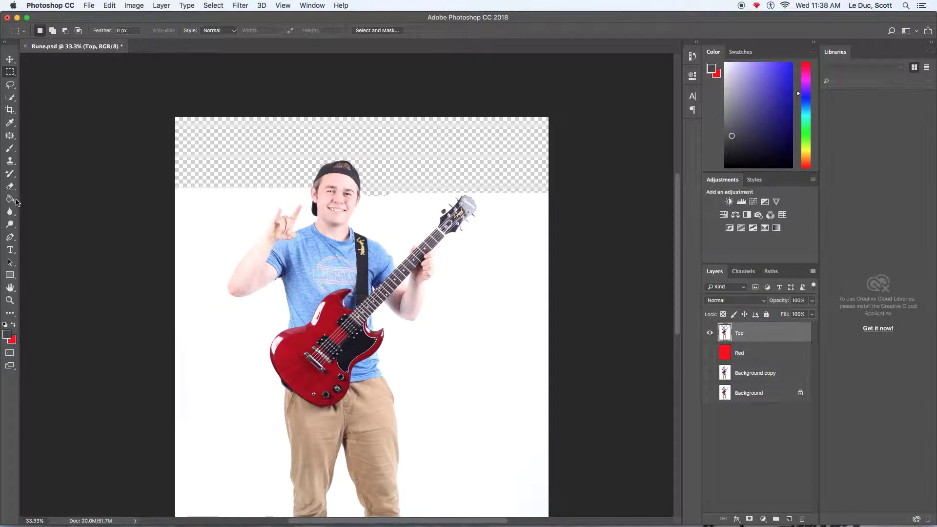
click(10, 250)
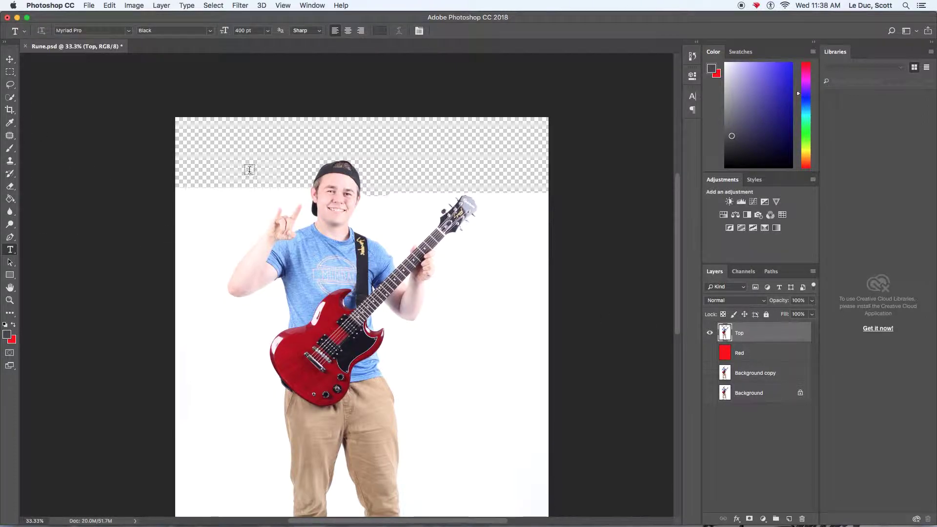
click(246, 149)
text(R)
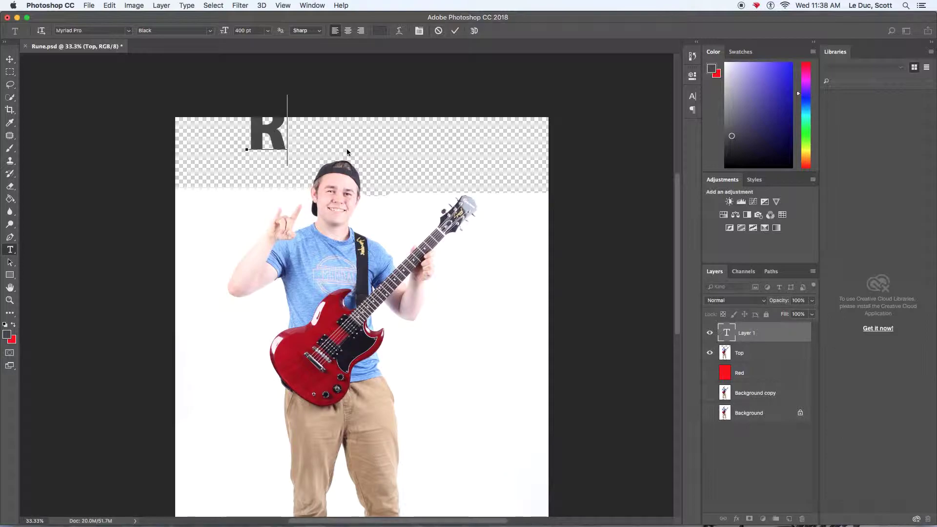
text(une)
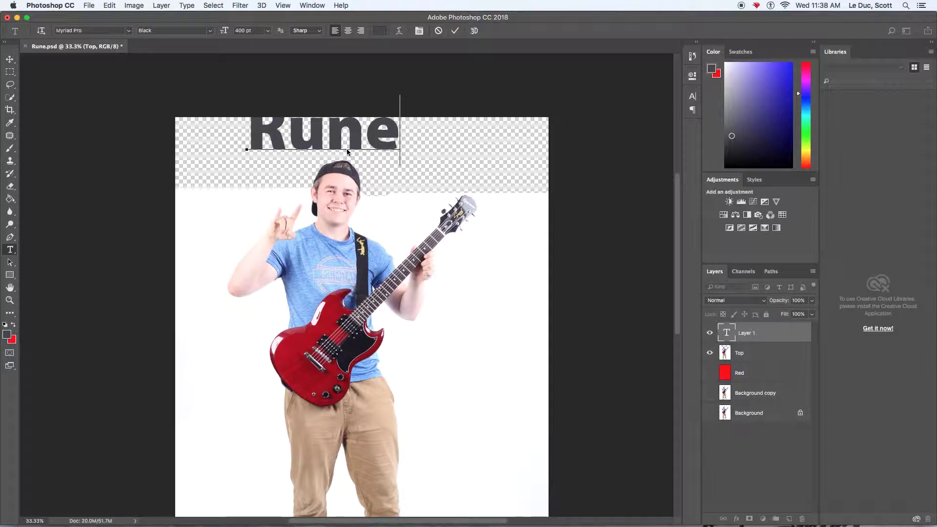
- Place the title's layer beneath the Top layer and position the text so the cap overlaps its last letter
click(10, 59)
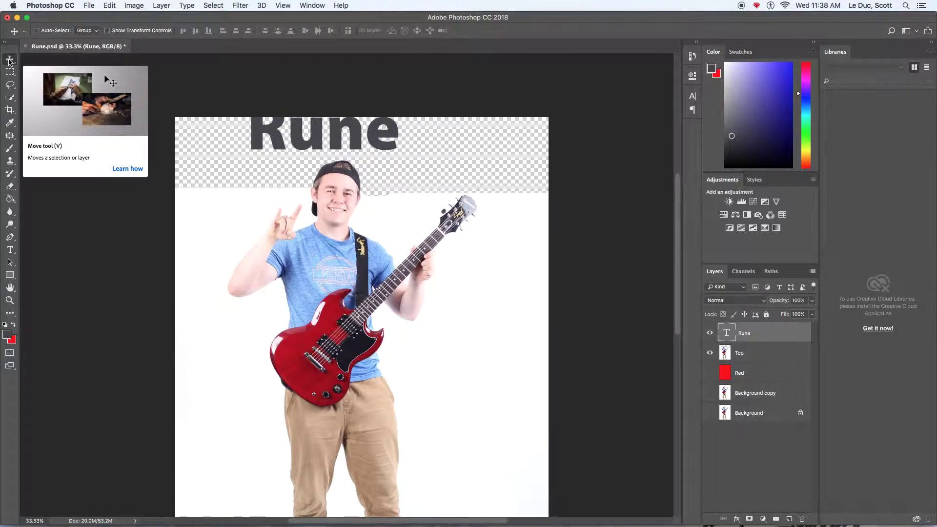
drag(302, 134, 273, 157)
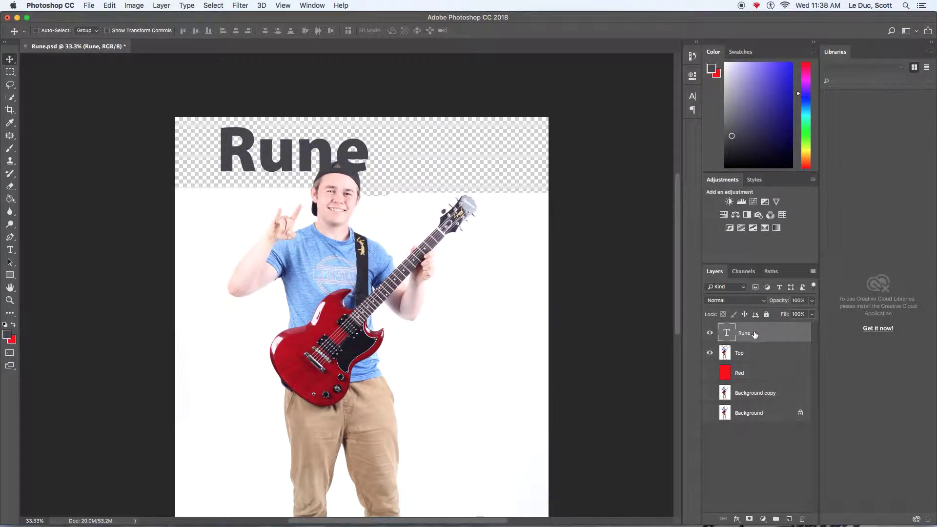
drag(757, 334, 761, 360)
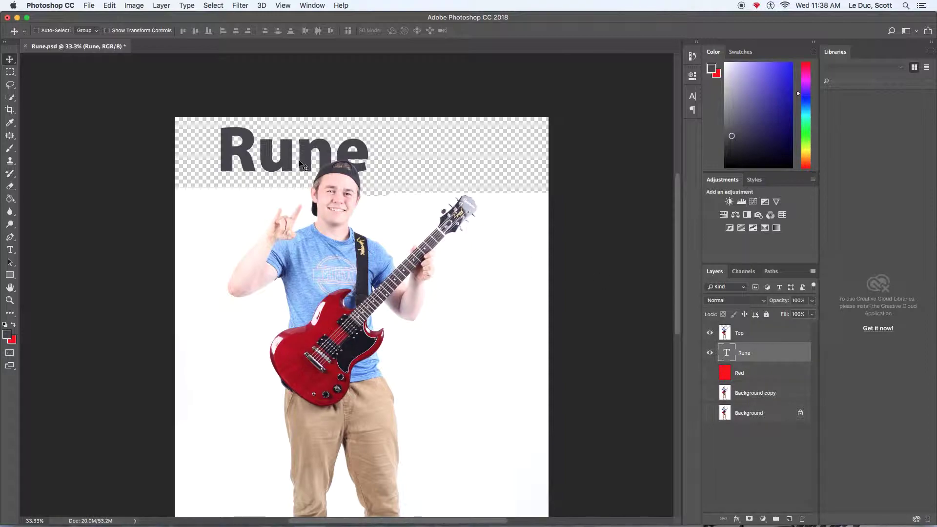
drag(299, 164, 260, 169)
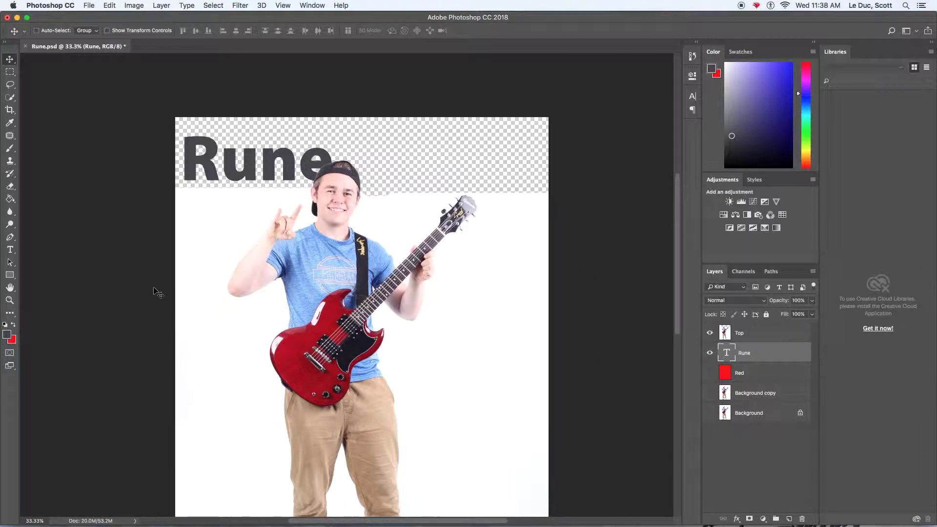
- Set the foreground color to bright red
click(8, 335)
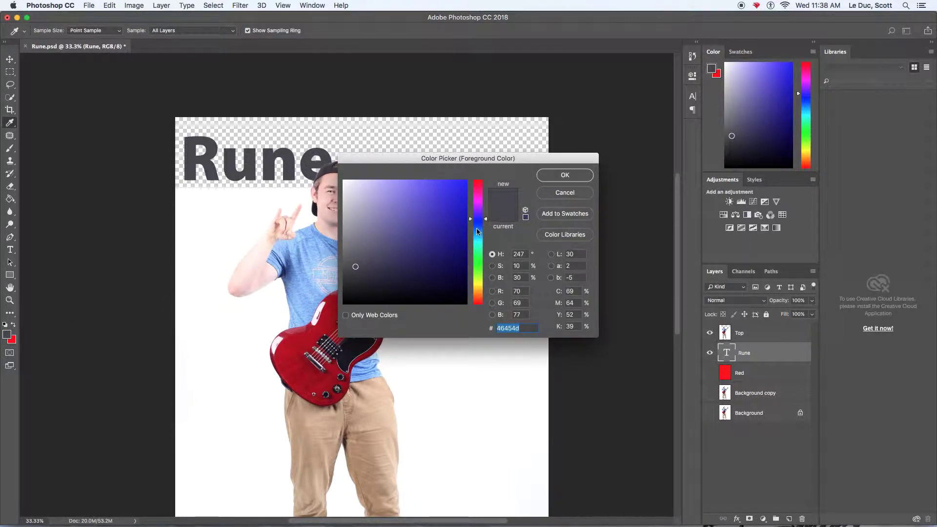
text(ff0000)
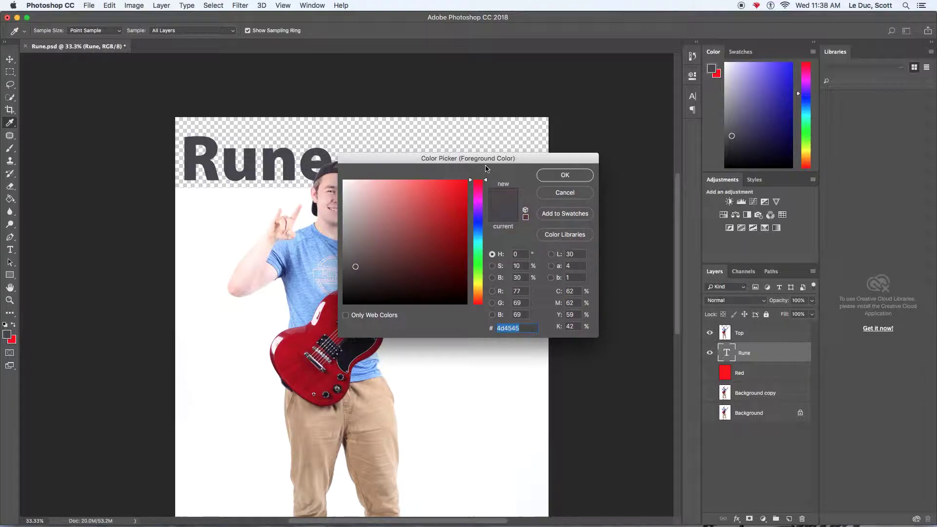
click(566, 175)
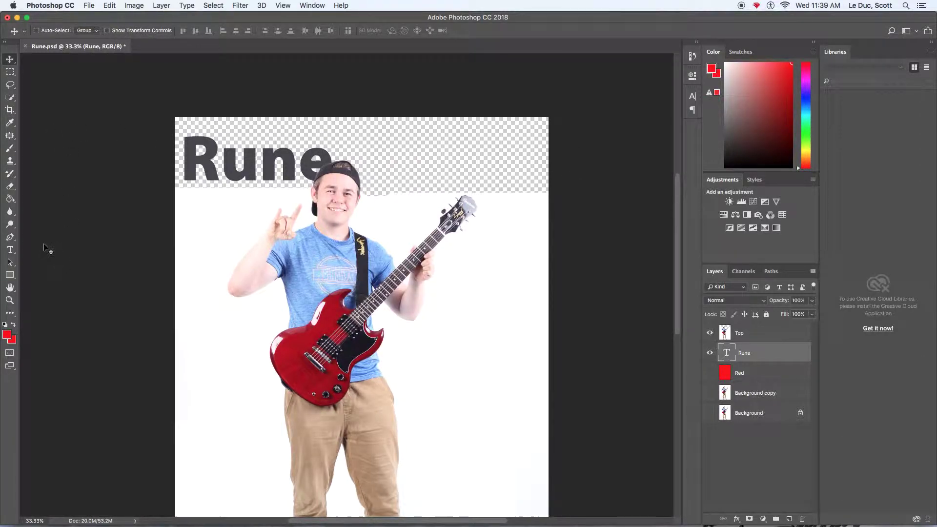
- Try to recolor the title red by shifting only the text color's hue to 0°
click(10, 249)
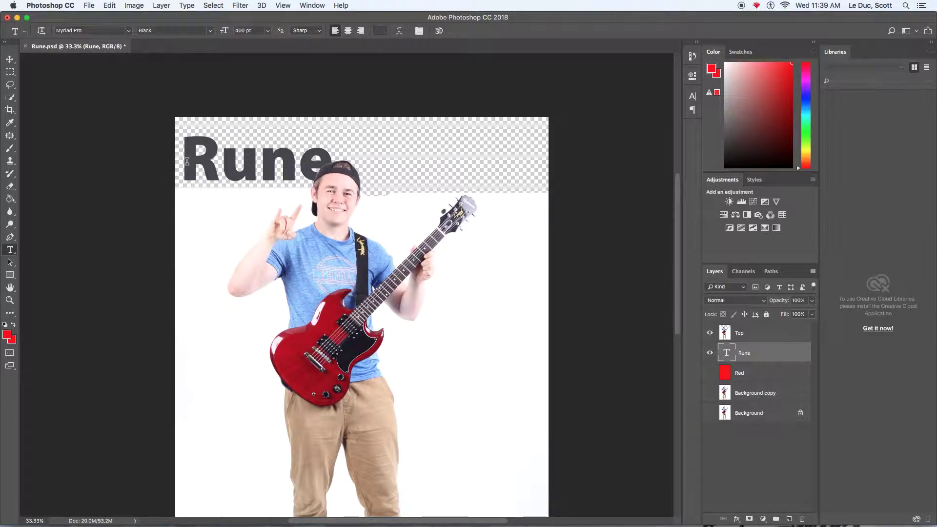
drag(187, 161, 338, 162)
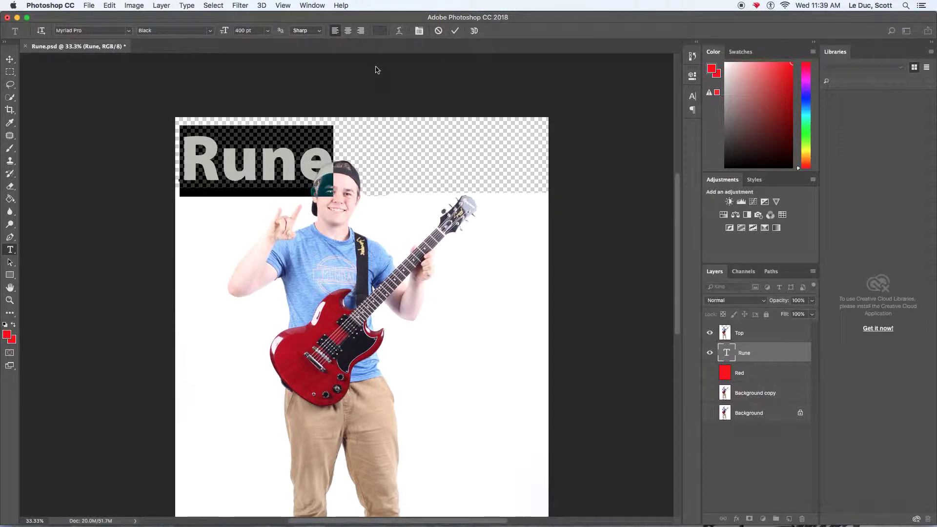
click(380, 31)
drag(487, 220, 488, 174)
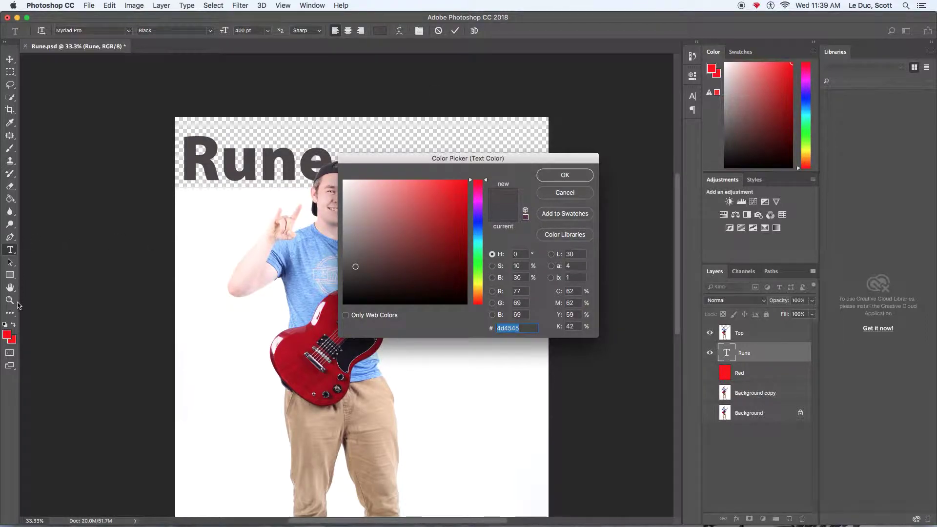
click(575, 175)
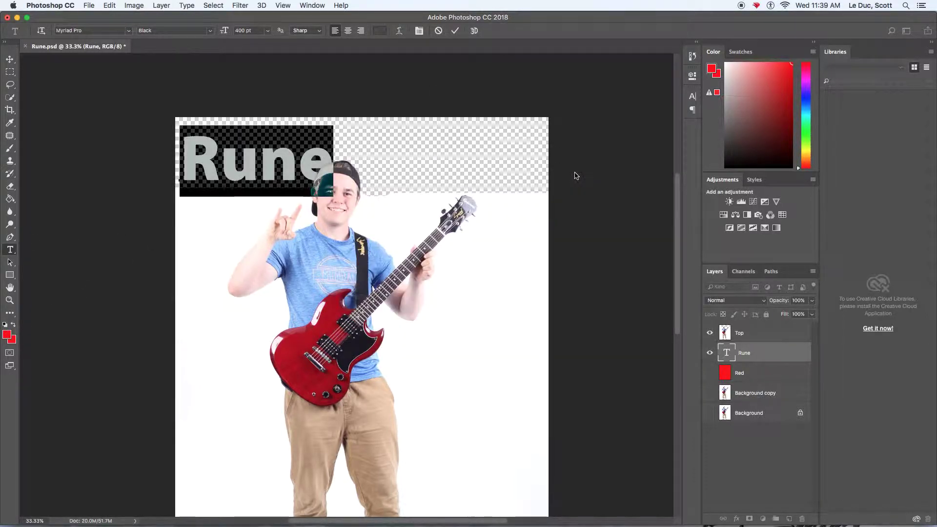
click(10, 59)
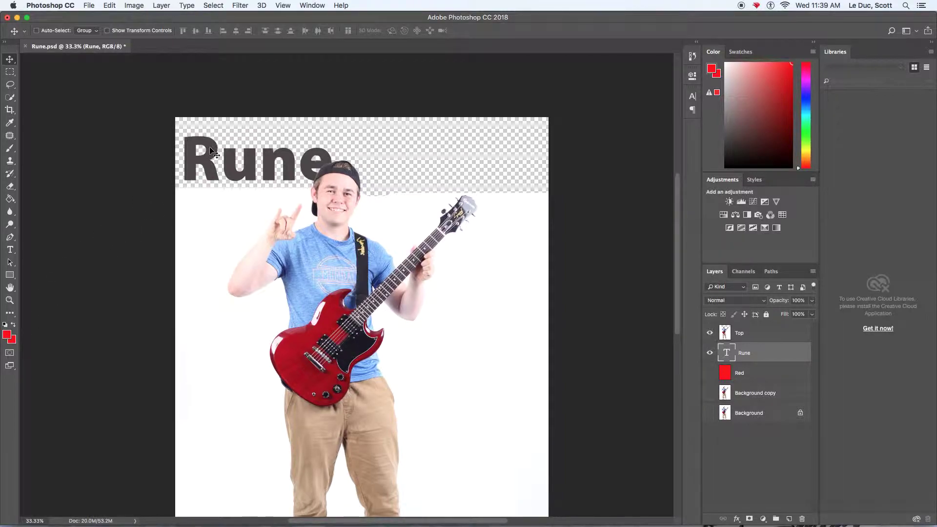
- Recolor all of the title's text bright red (#fe0511) and commit the text edit
click(9, 249)
drag(183, 175, 335, 172)
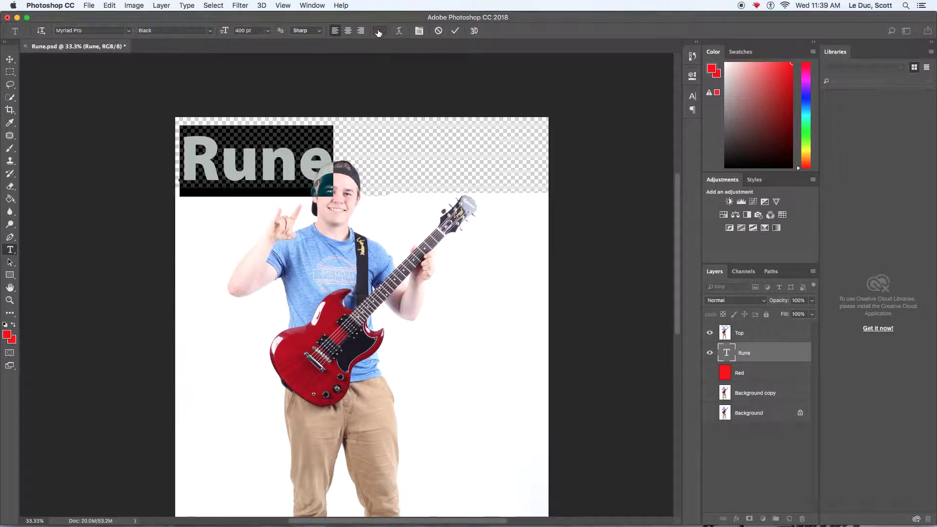
click(380, 30)
text(ff0000)
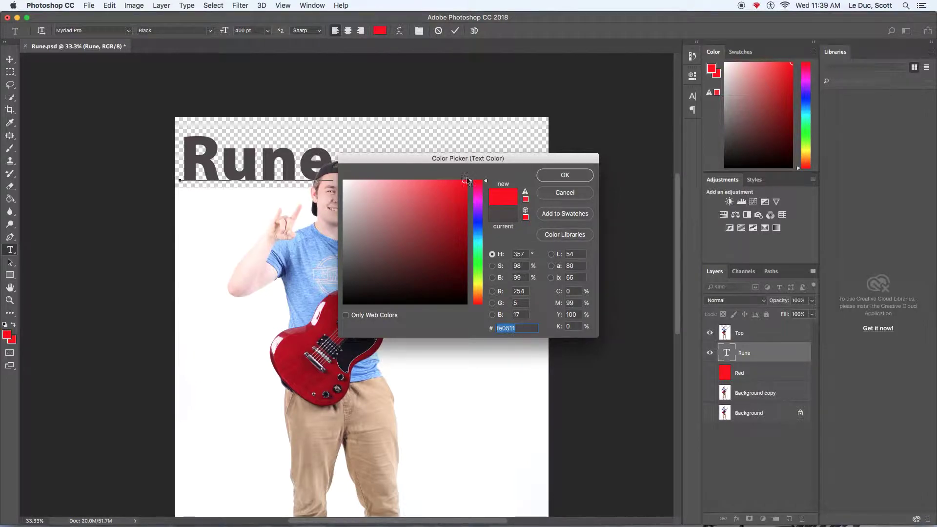
click(550, 174)
click(383, 137)
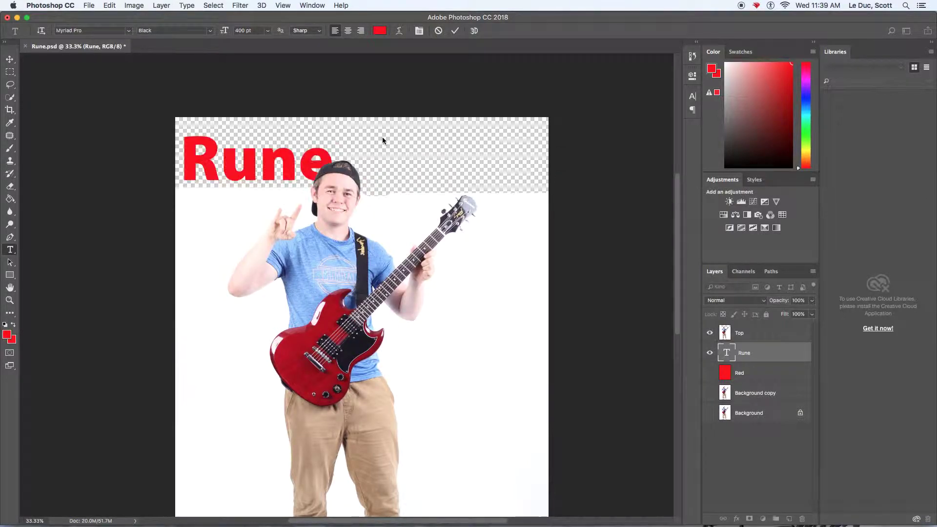
key(v)
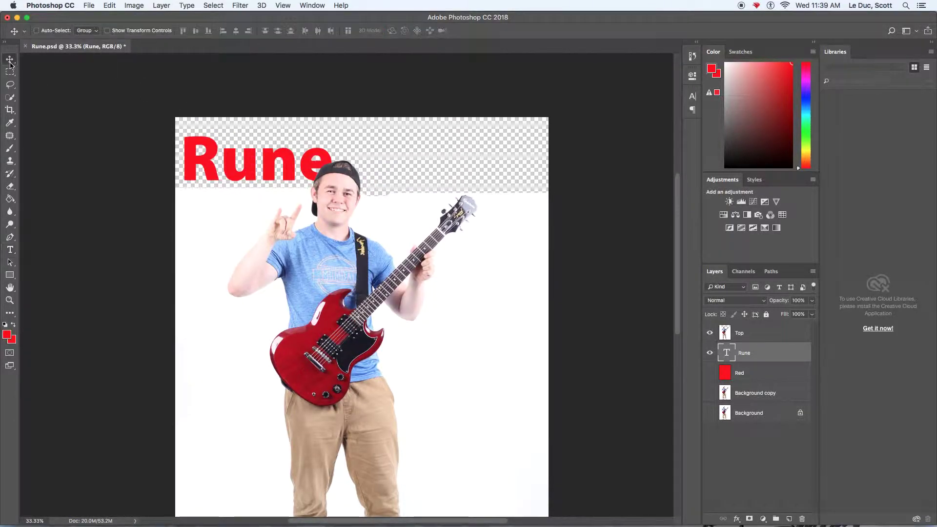
- Show the Background copy layer and reposition the red title behind the man's cap
drag(214, 168, 279, 159)
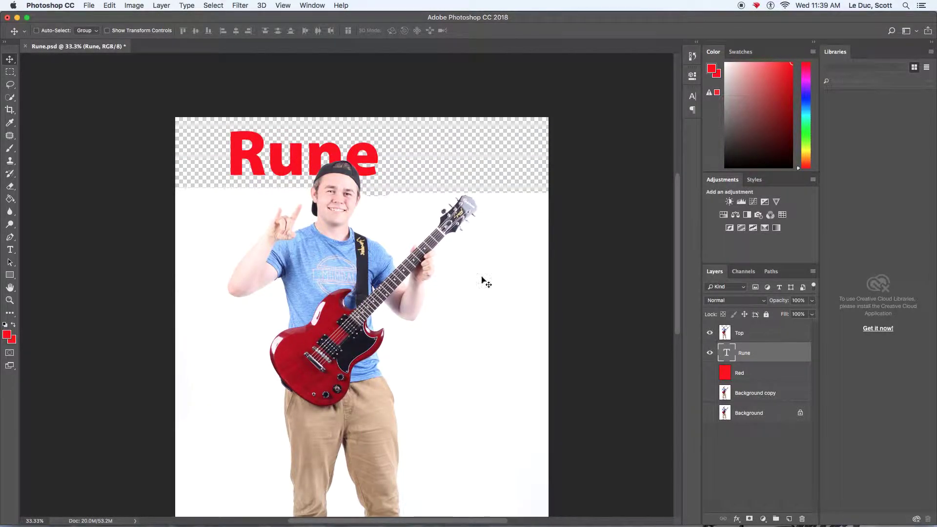
click(710, 394)
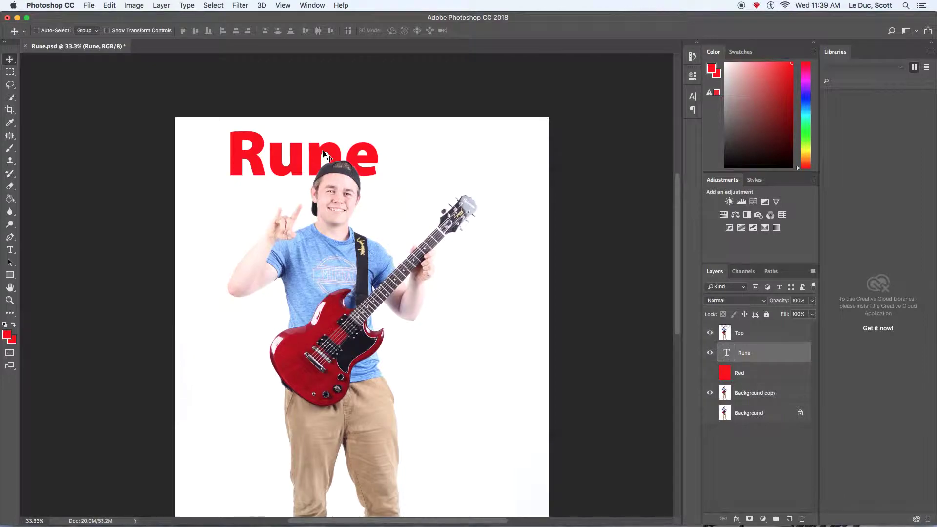
drag(308, 157, 279, 156)
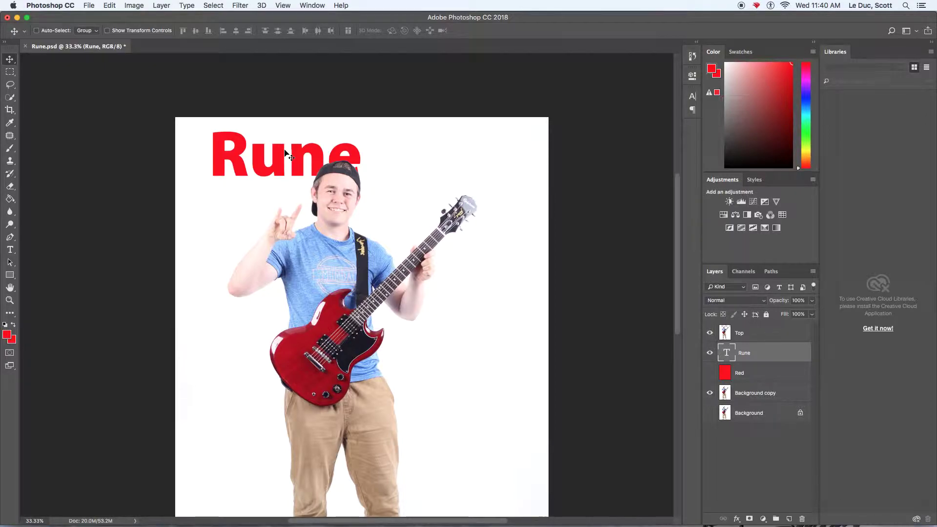
drag(288, 151, 325, 151)
drag(303, 141, 271, 154)
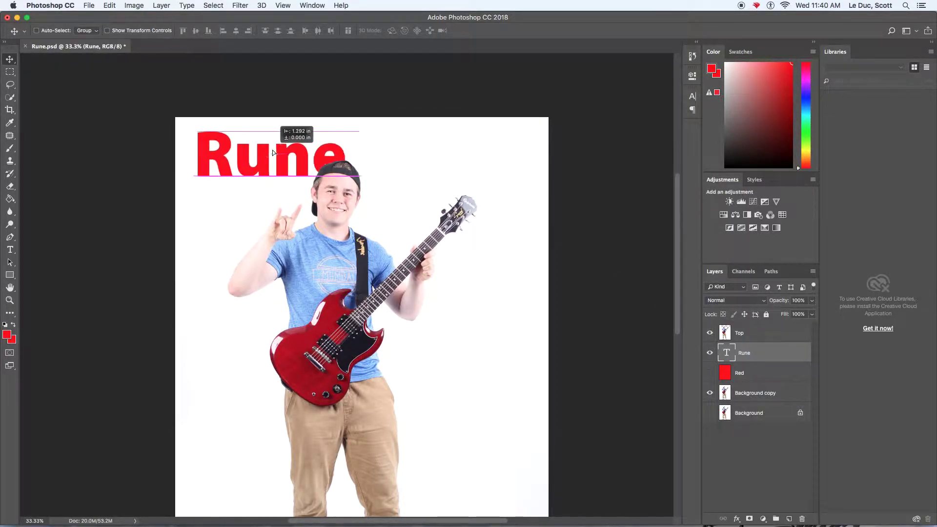
- Retype the title's lowercase letters in capitals so that it reads RUNE
click(11, 250)
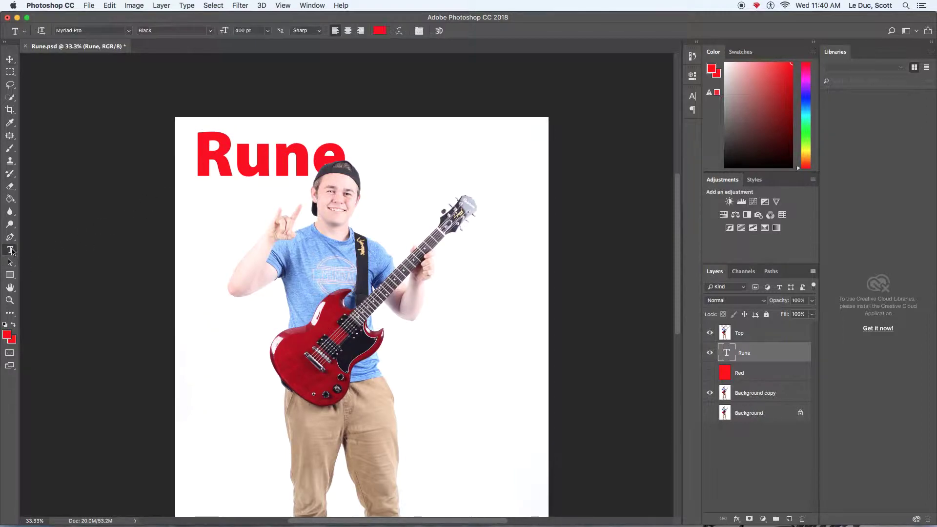
drag(236, 161, 359, 153)
text(UNE)
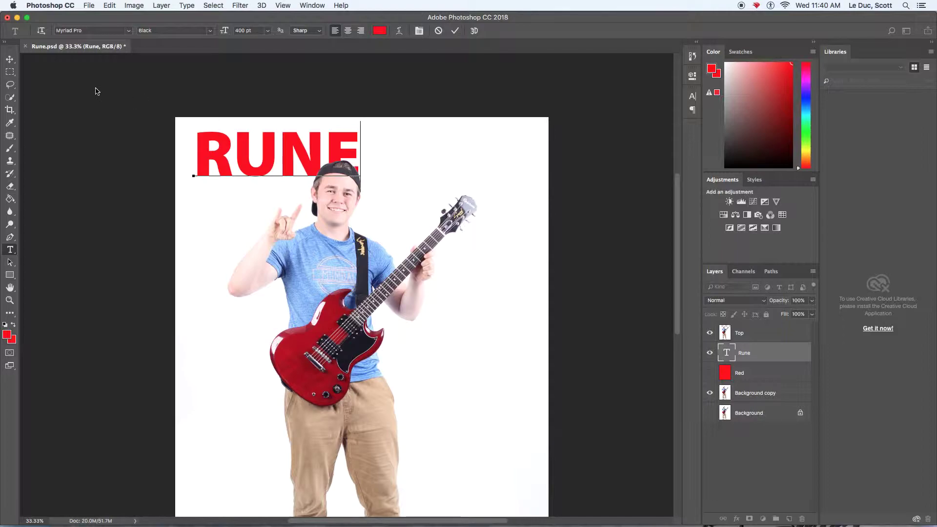
- Enlarge all of the RUNE title's text so it extends well past both sides of the man's cap, and adjust its position behind his head
click(245, 31)
click(279, 161)
drag(207, 151, 384, 145)
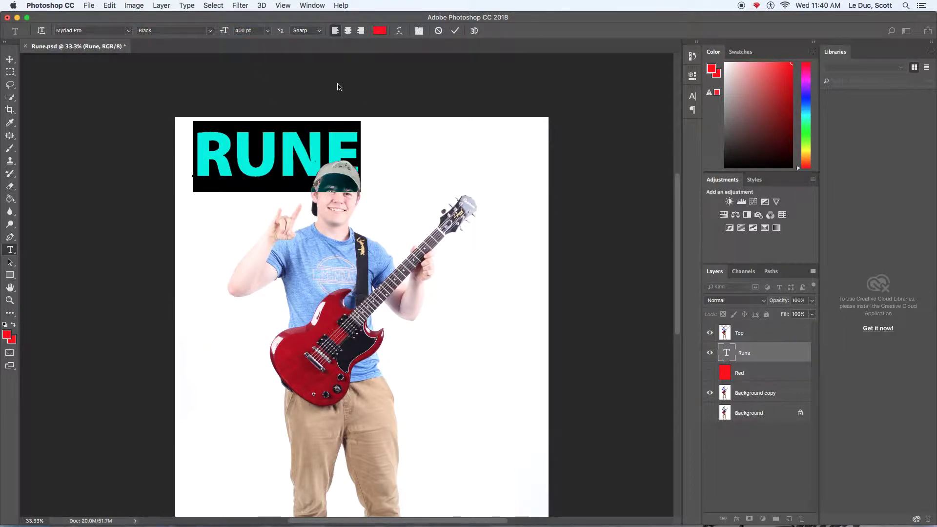
scroll(250, 33, up, 15)
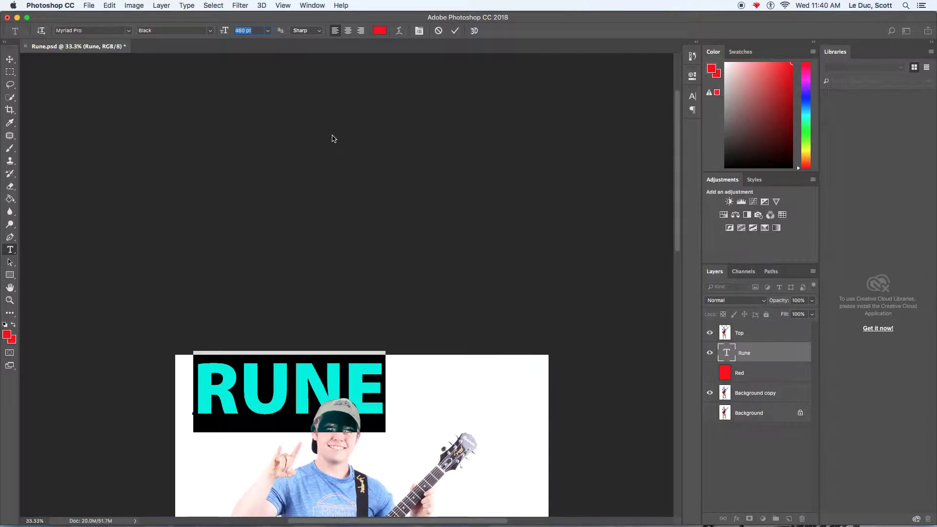
scroll(332, 139, up, 4)
scroll(393, 153, down, 8)
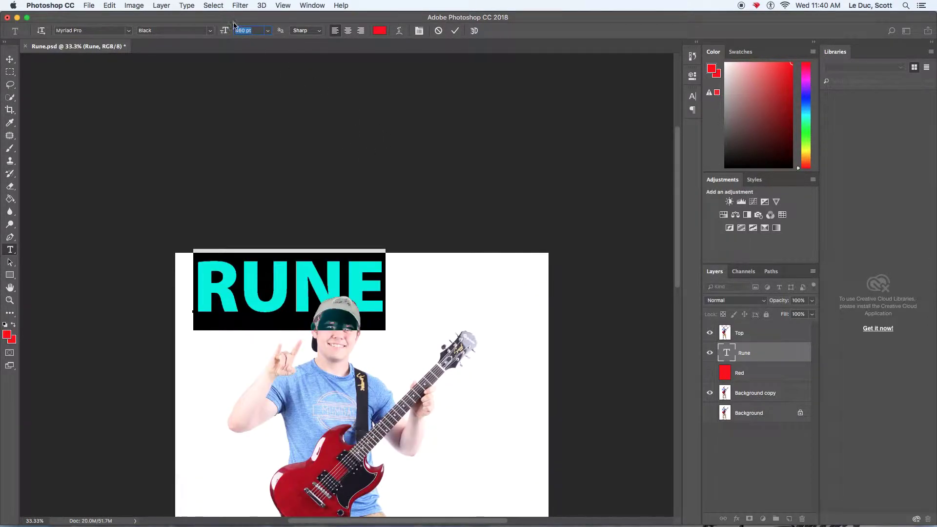
scroll(244, 30, up, 20)
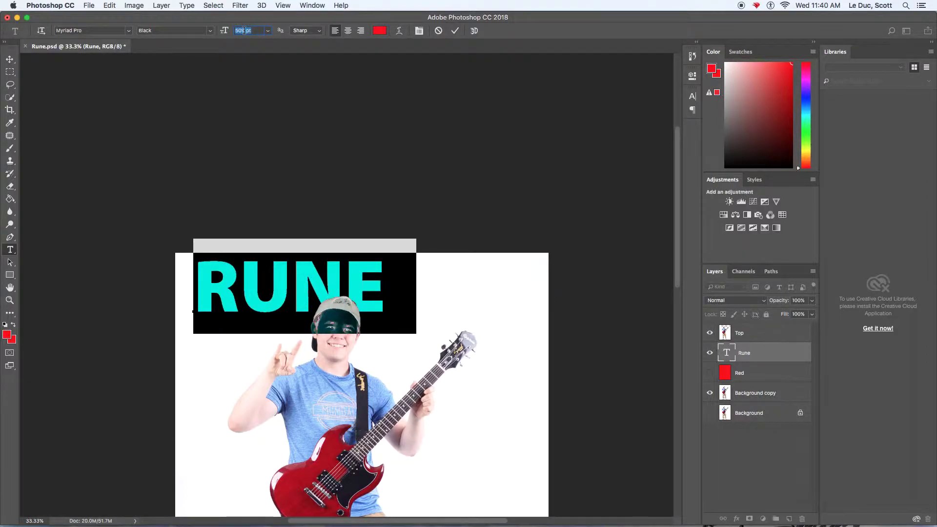
click(9, 59)
mouse_move(284, 292)
mouse_down()
mouse_move(267, 310)
mouse_move(270, 295)
mouse_move(288, 300)
mouse_up()
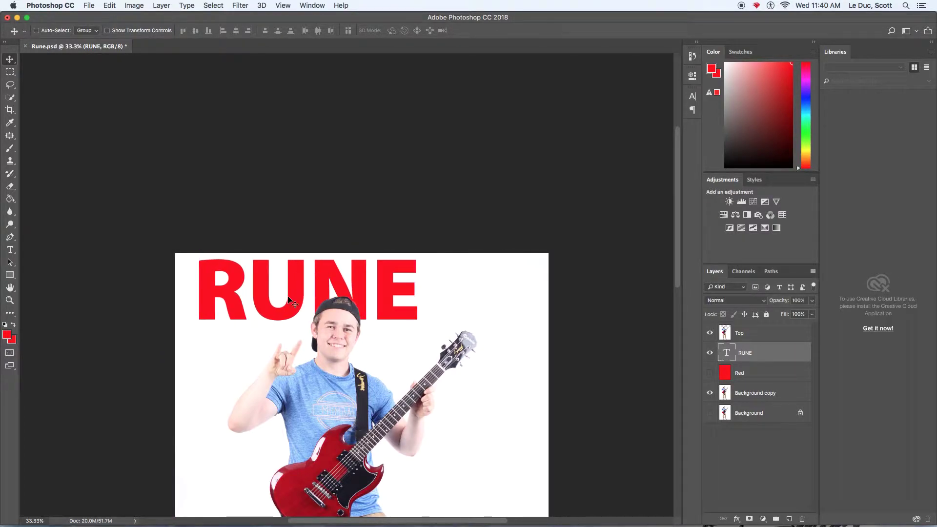
- Examine the title's edges around the man's cap at 100% and the whole composition at a reduced view
click(10, 71)
double_click(10, 300)
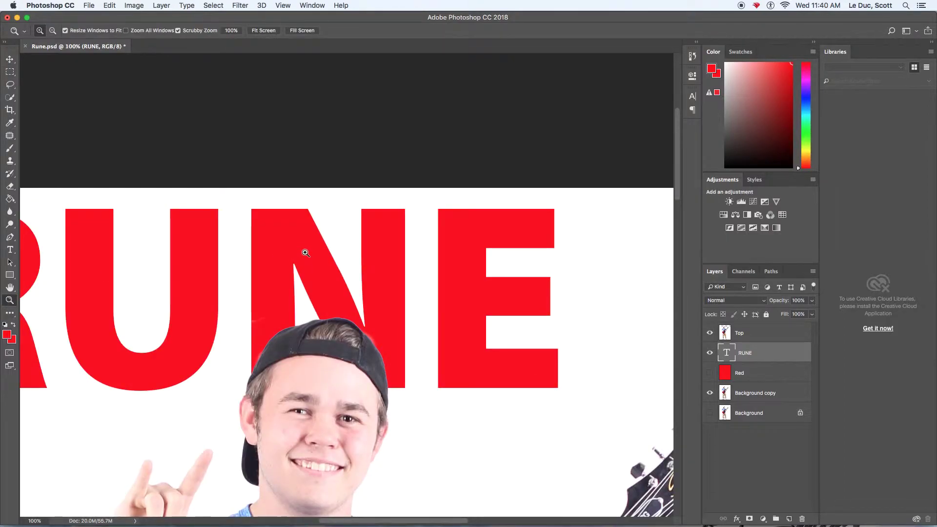
alt+click(317, 284)
alt+click(321, 286)
alt+click(321, 286)
alt+click(320, 286)
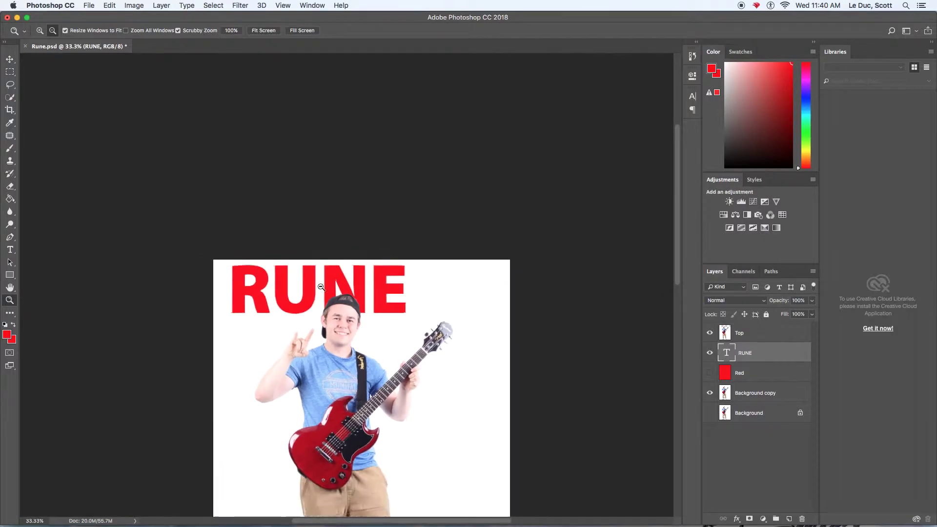
drag(336, 306, 336, 306)
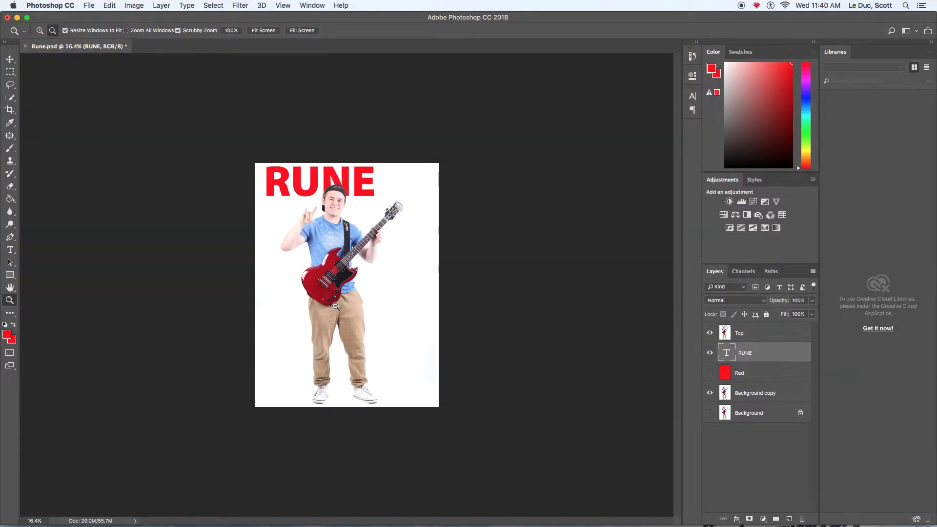
click(10, 72)
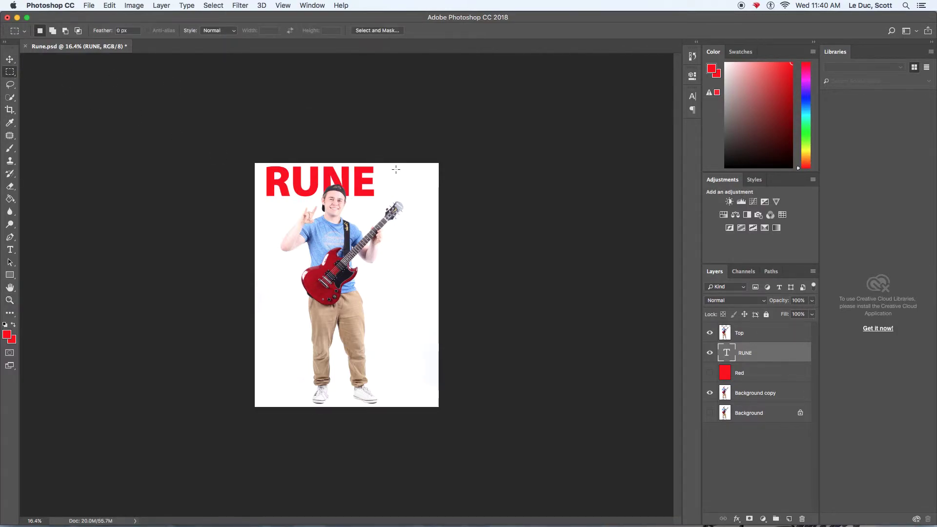